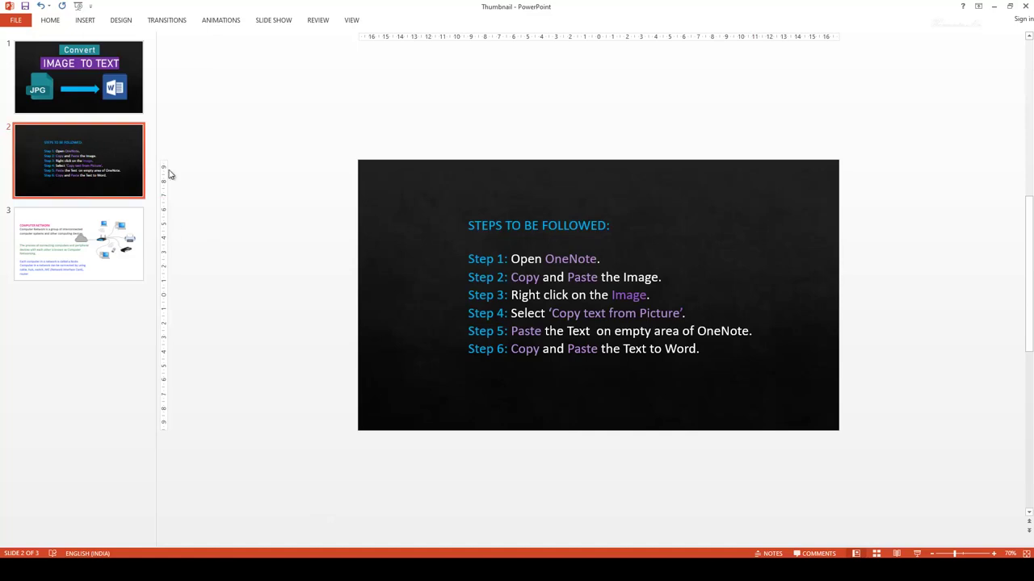
# Restore PowerPoint to a smaller window, move it right and collapse the slide thumbnails pane
pyautogui.click(1009, 6)
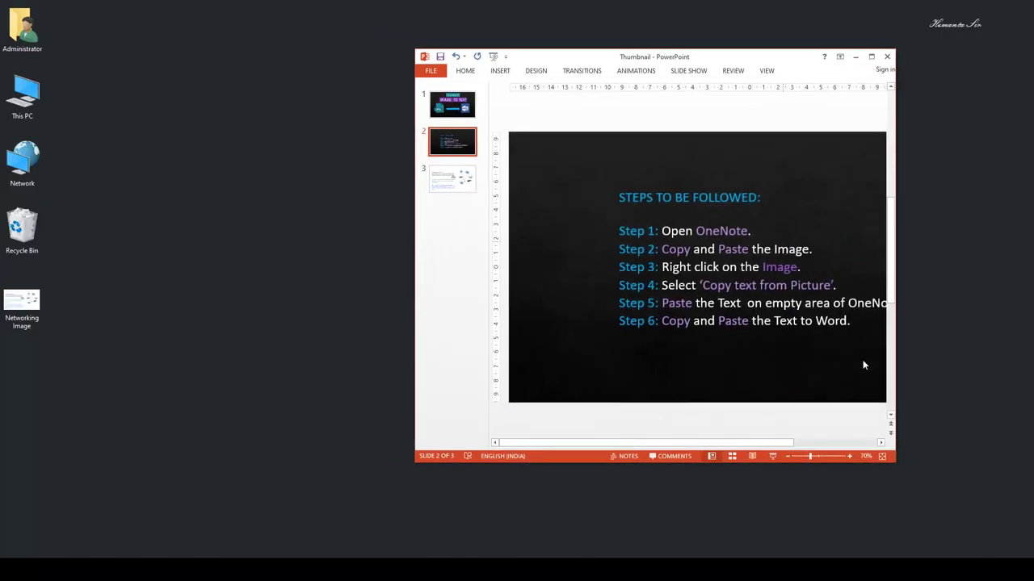
pyautogui.moveTo(895, 467); pyautogui.dragTo(902, 489)
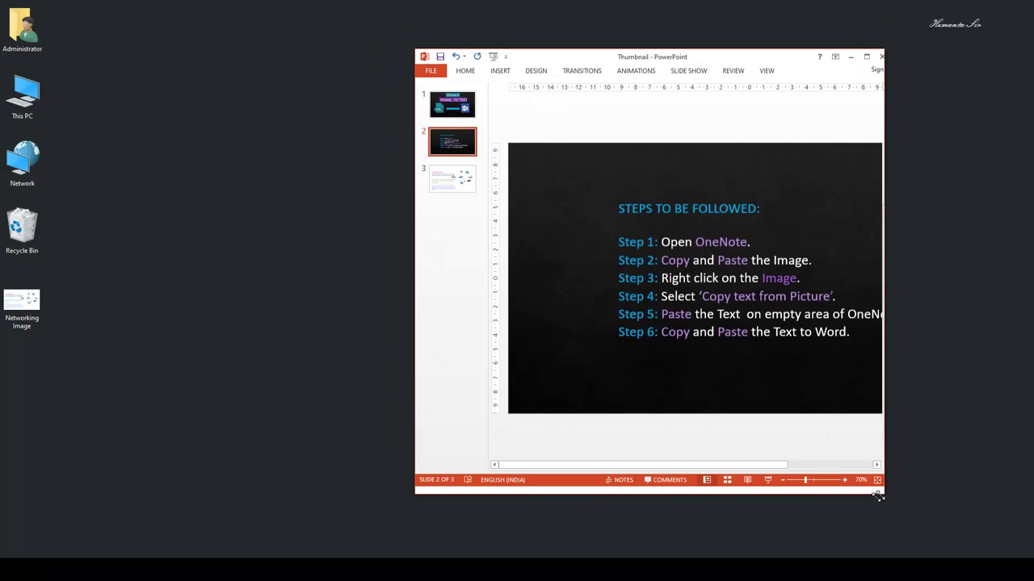
pyautogui.moveTo(741, 60); pyautogui.dragTo(863, 55)
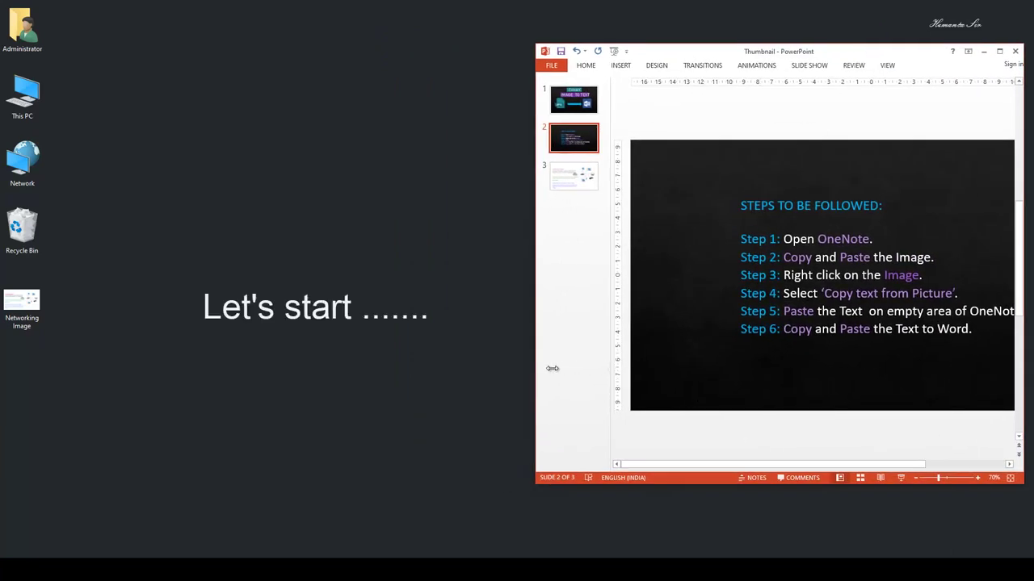
pyautogui.moveTo(610, 366); pyautogui.dragTo(522, 367)
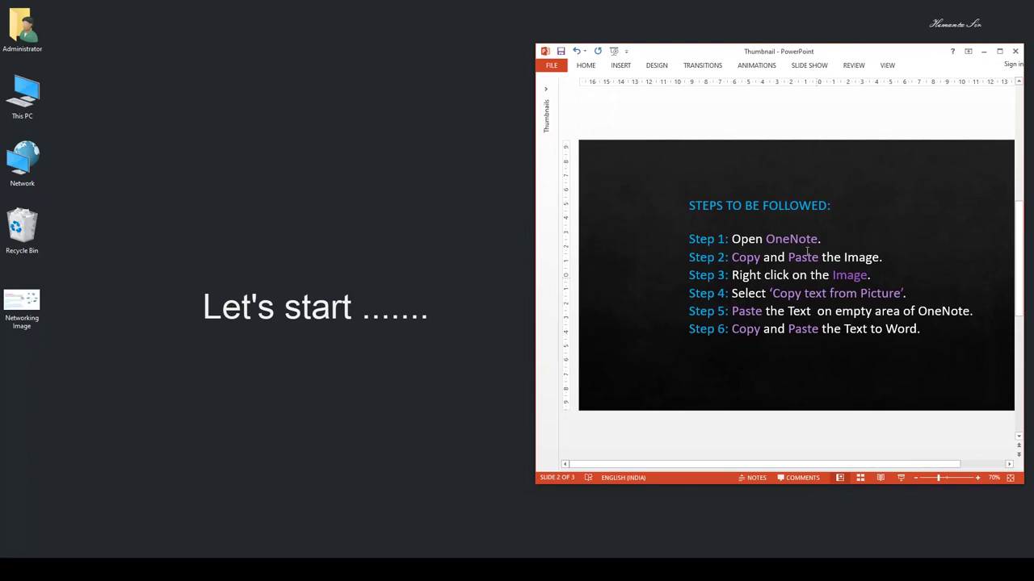
# Zoom the six-step slide to 75% and narrow the PowerPoint window from its left edge
pyautogui.click(854, 229)
pyautogui.scroll(1, 854, 229)
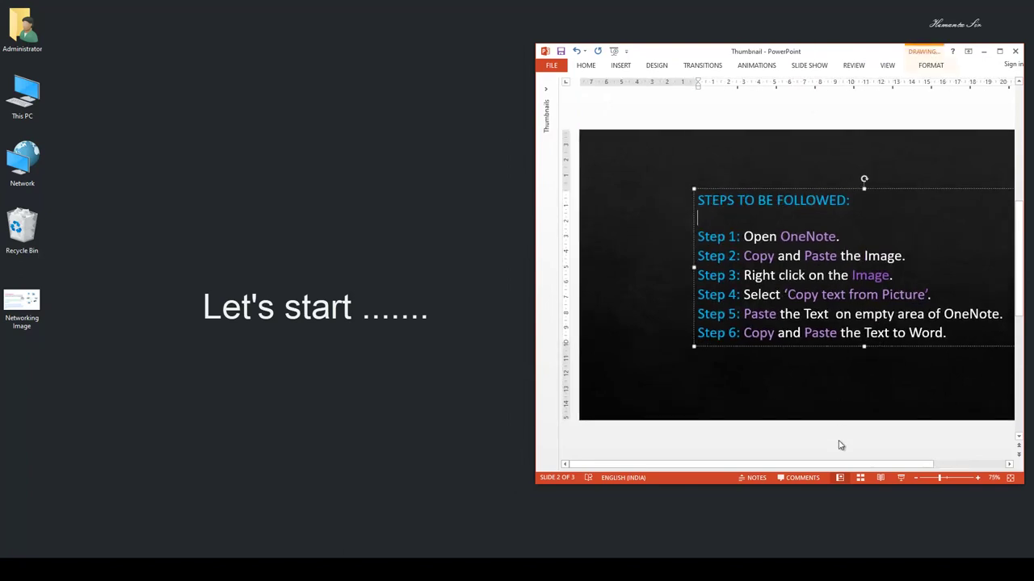
pyautogui.moveTo(840, 465); pyautogui.dragTo(906, 465)
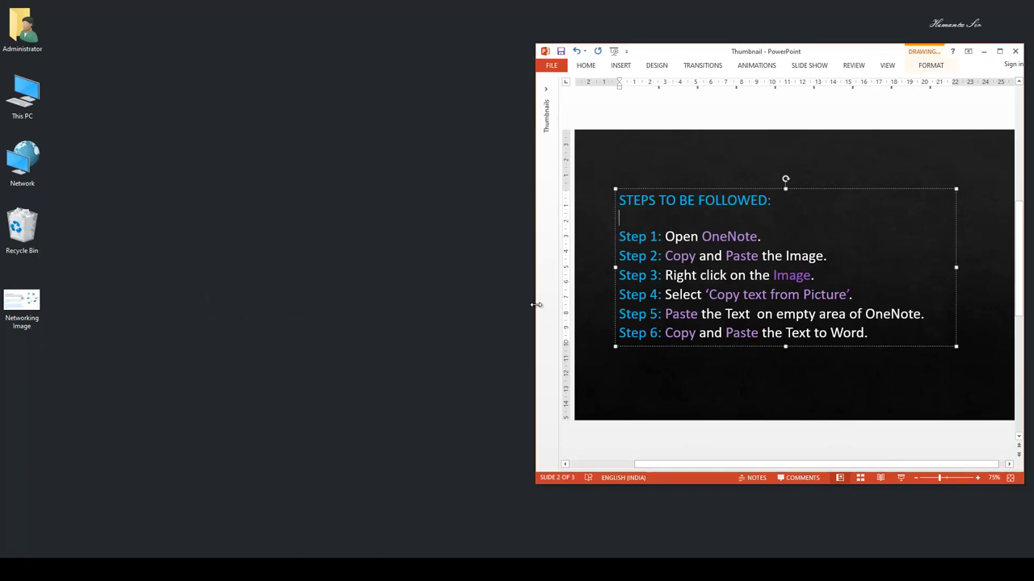
pyautogui.moveTo(537, 304); pyautogui.dragTo(594, 305)
pyautogui.click(445, 221)
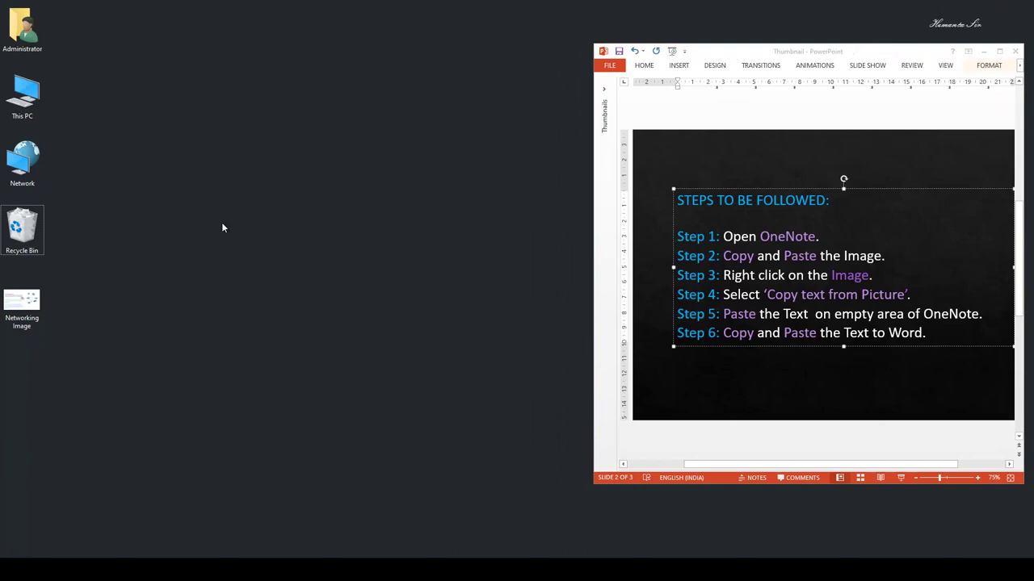
# Search Windows for 'onenote', then dismiss the search results
pyautogui.press('super')
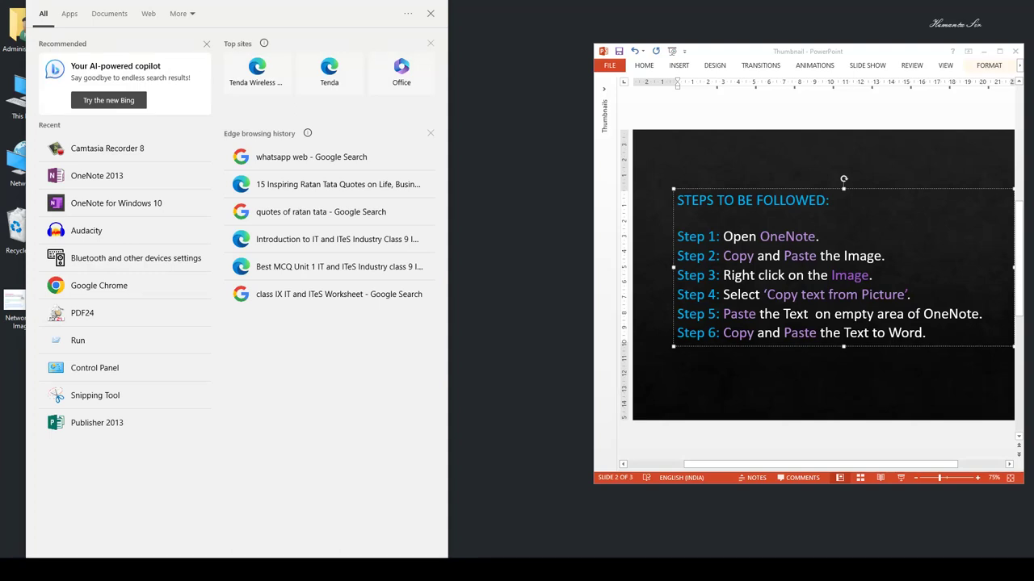
pyautogui.write('one')
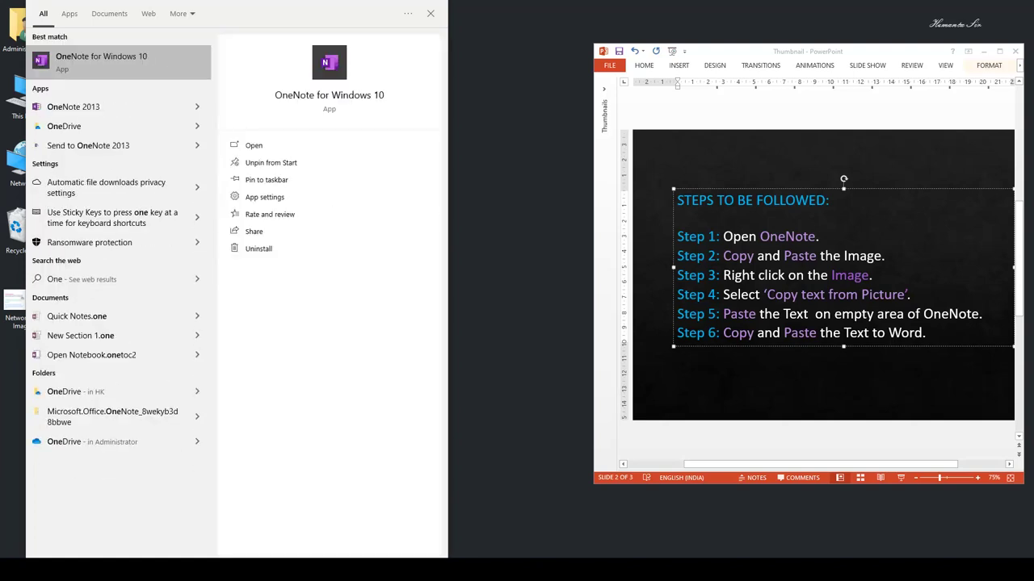
pyautogui.write('note')
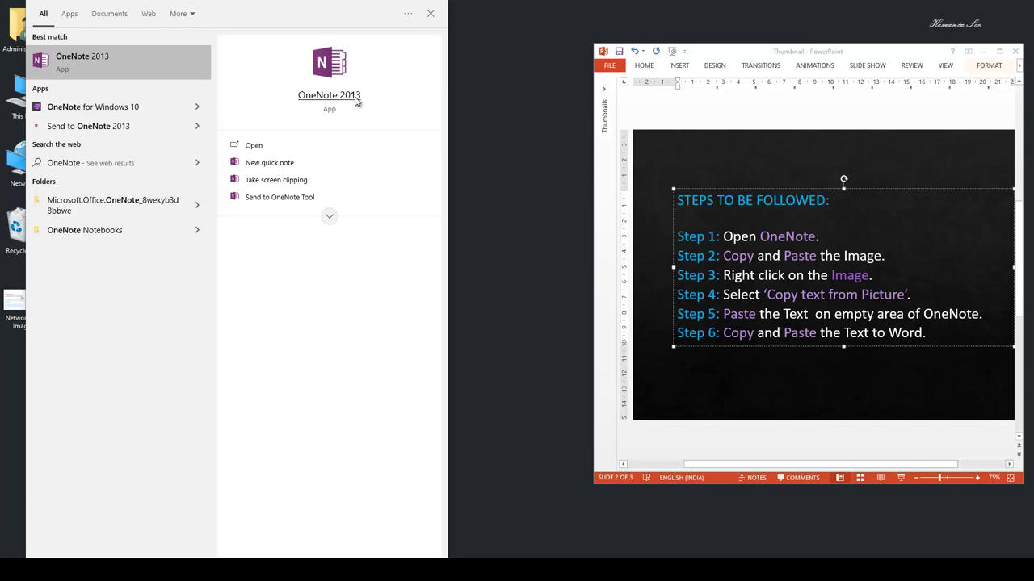
pyautogui.click(527, 127)
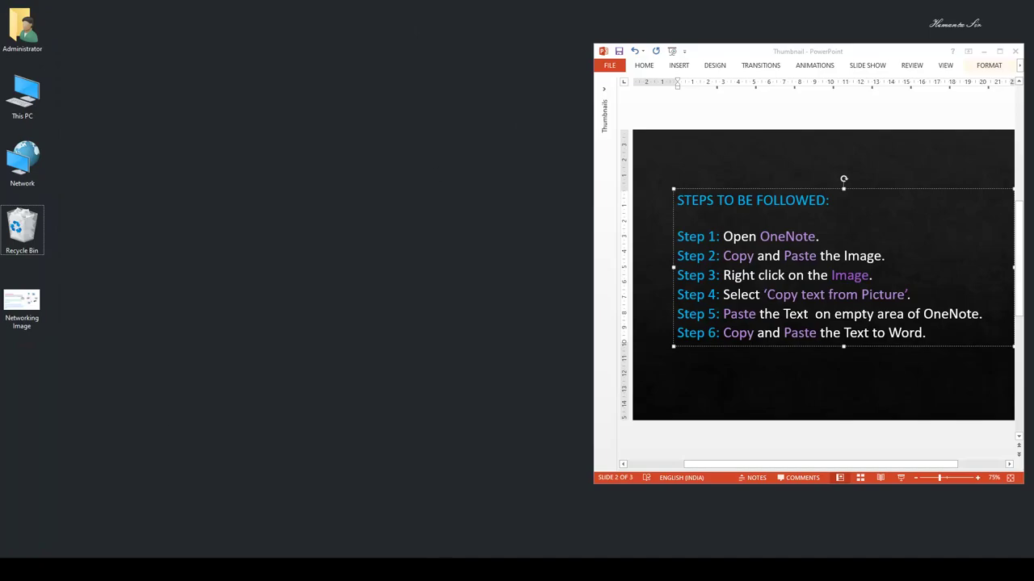
# Launch OneNote 2013 from All apps under the Microsoft Office 2013 group
pyautogui.press('super')
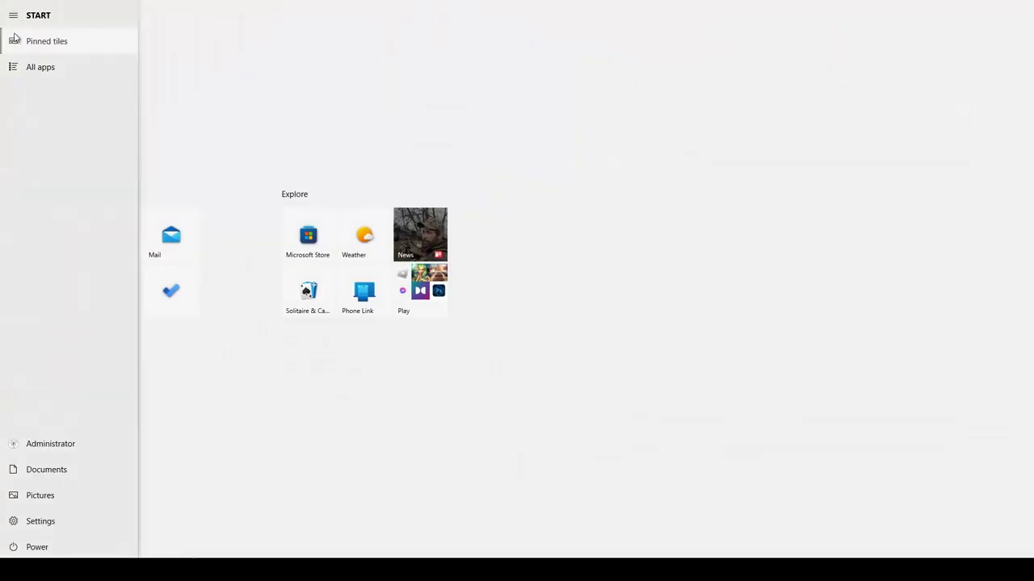
pyautogui.click(38, 68)
pyautogui.scroll(-5, 350, 370)
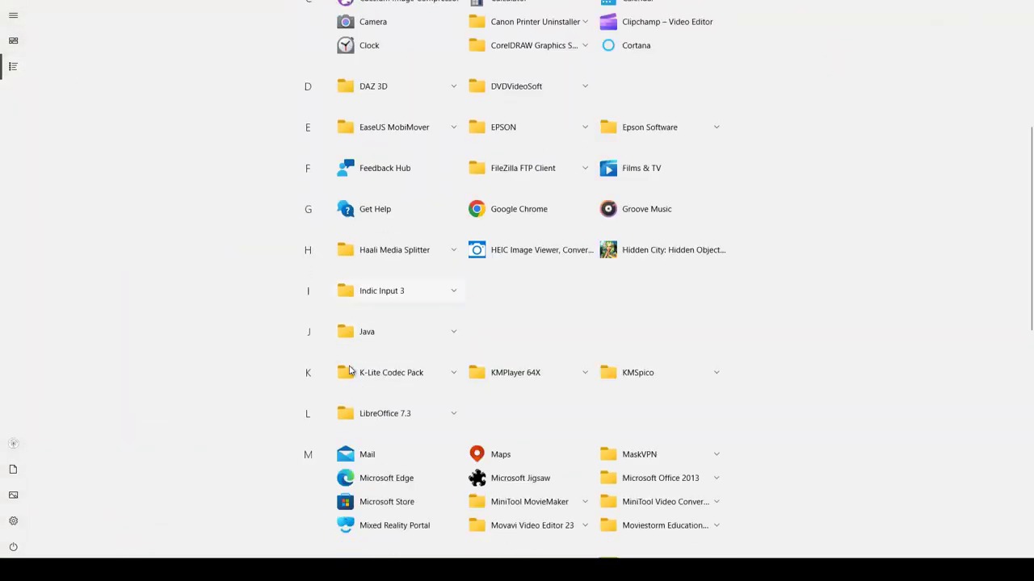
pyautogui.scroll(-1, 349, 371)
pyautogui.scroll(-3, 347, 369)
pyautogui.scroll(-2, 348, 369)
pyautogui.scroll(3, 345, 367)
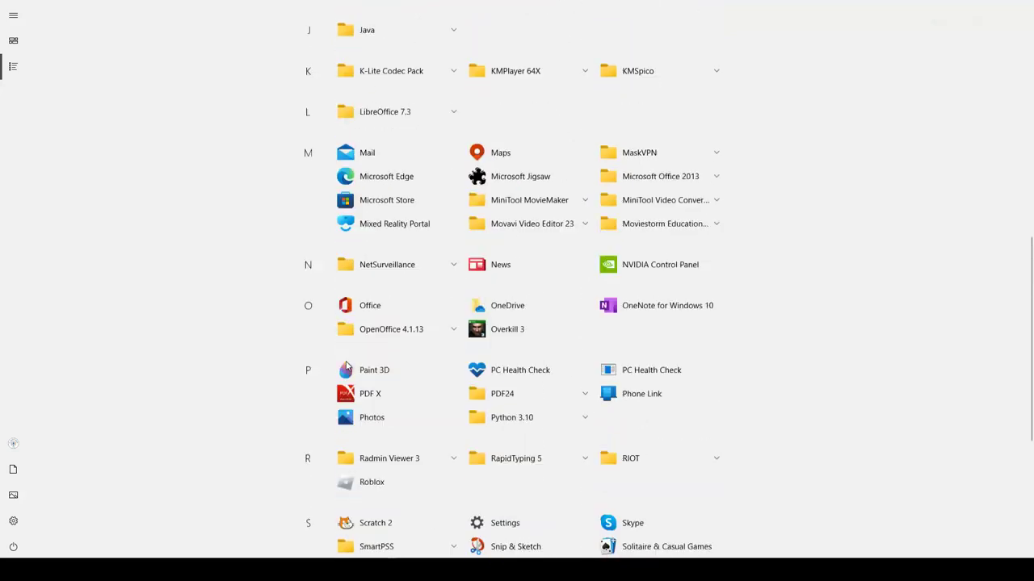
pyautogui.scroll(4, 346, 359)
pyautogui.scroll(-1, 345, 350)
pyautogui.scroll(-3, 377, 374)
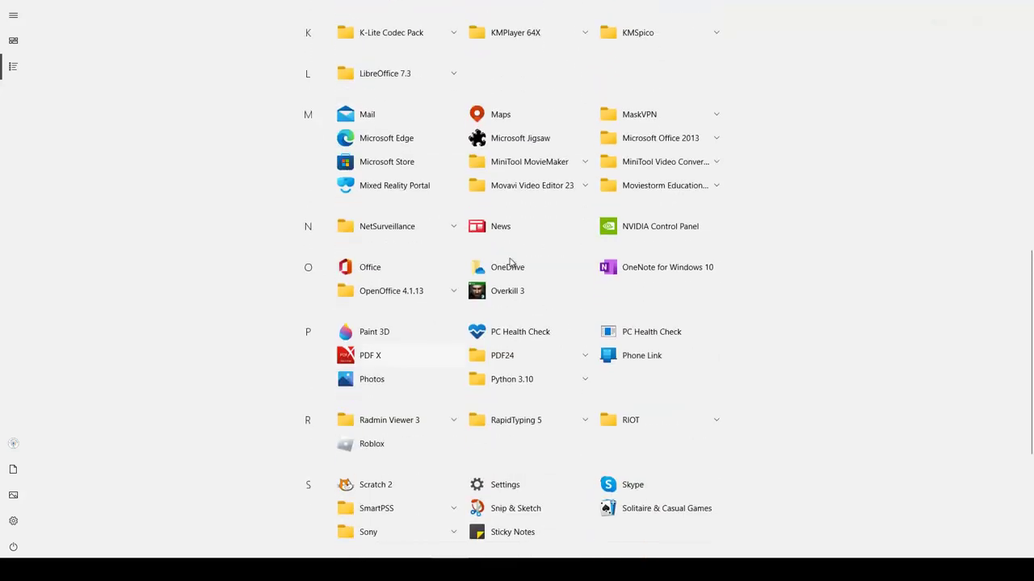
pyautogui.click(701, 139)
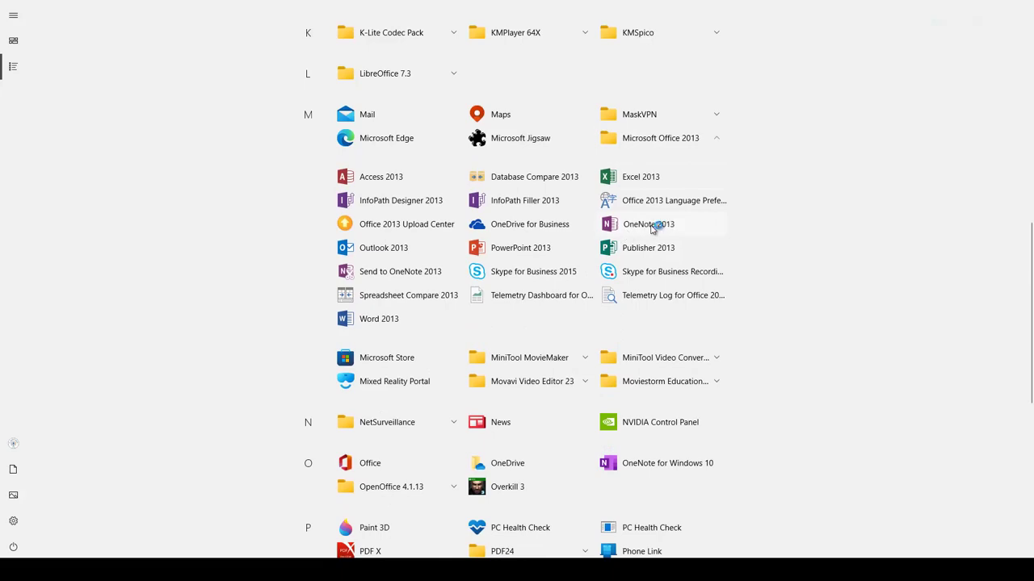
pyautogui.click(651, 226)
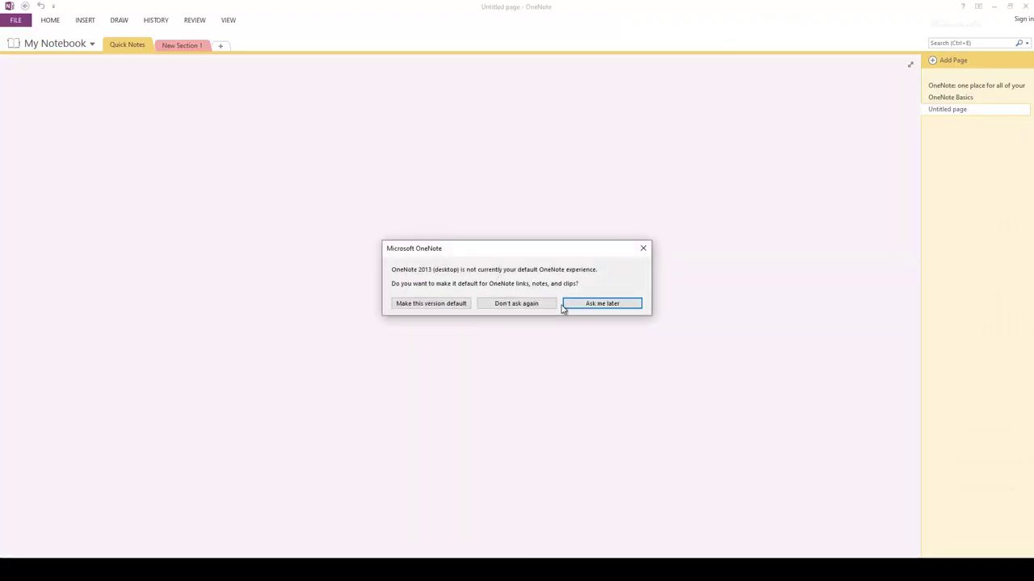
# Postpone the default-version prompt and dock a restored, slightly widened OneNote window left of PowerPoint
pyautogui.click(609, 303)
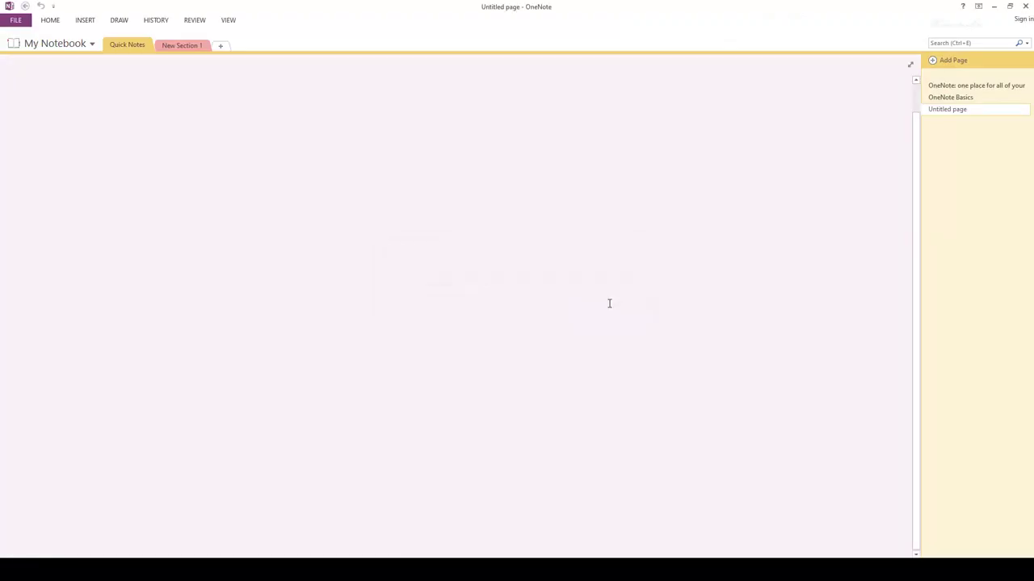
pyautogui.click(1009, 7)
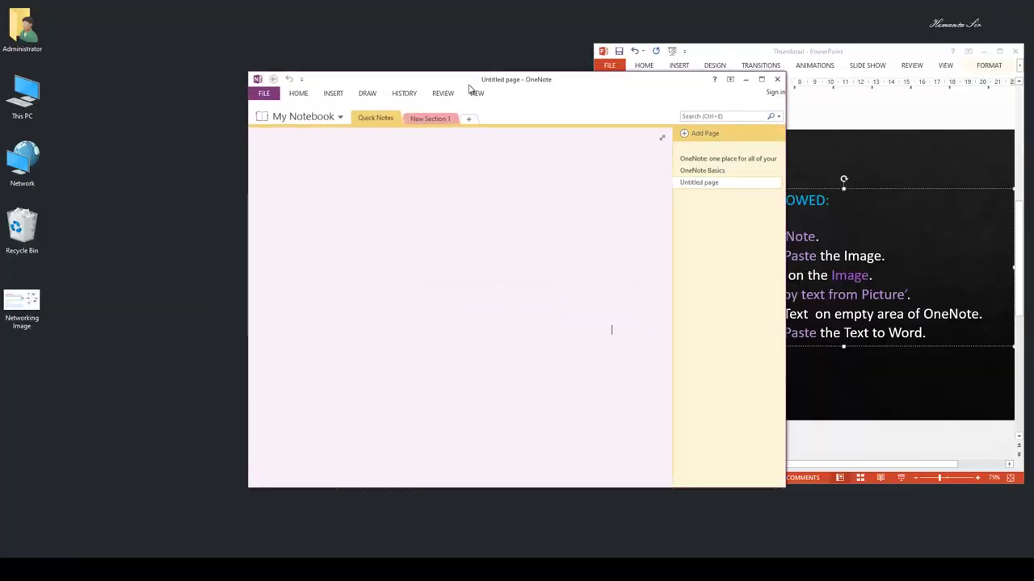
pyautogui.moveTo(369, 70); pyautogui.dragTo(369, 55)
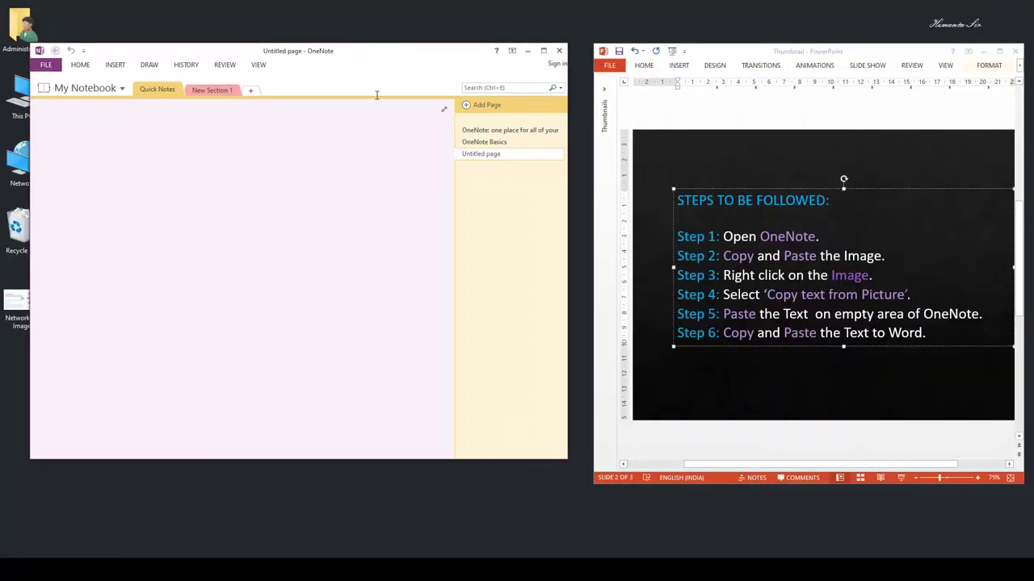
pyautogui.moveTo(521, 458); pyautogui.dragTo(543, 486)
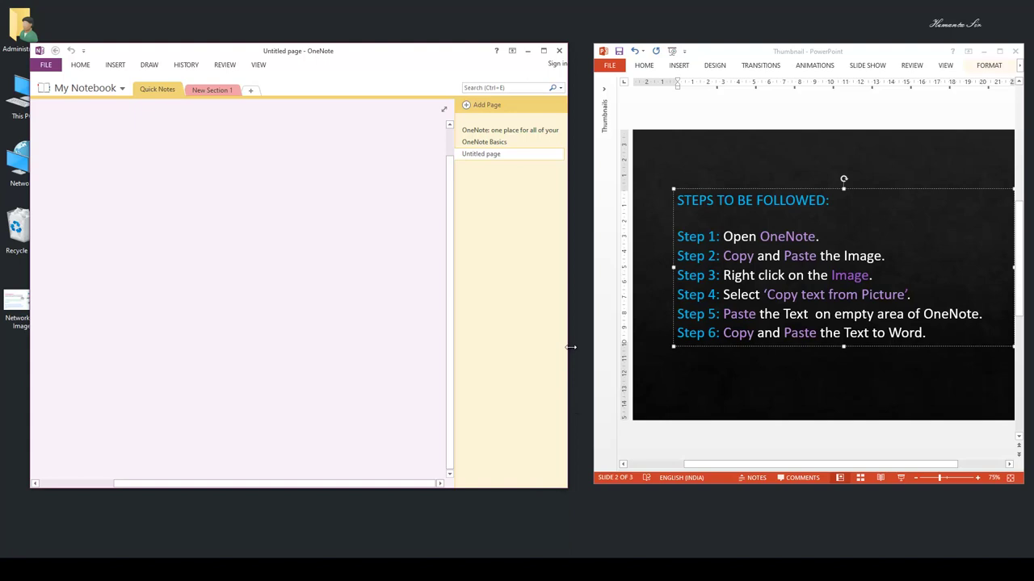
pyautogui.moveTo(567, 347); pyautogui.dragTo(618, 355)
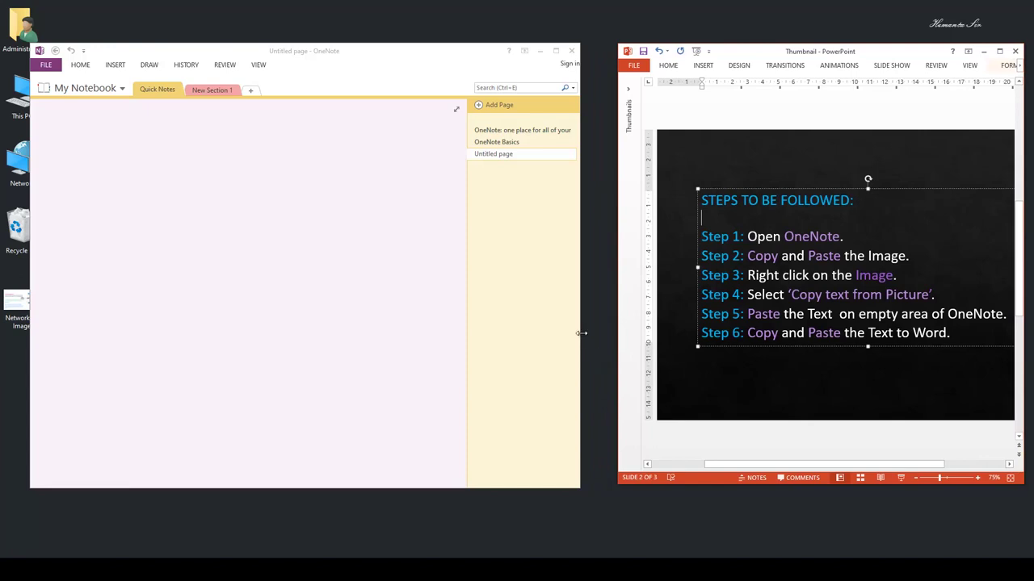
pyautogui.moveTo(582, 332); pyautogui.dragTo(605, 334)
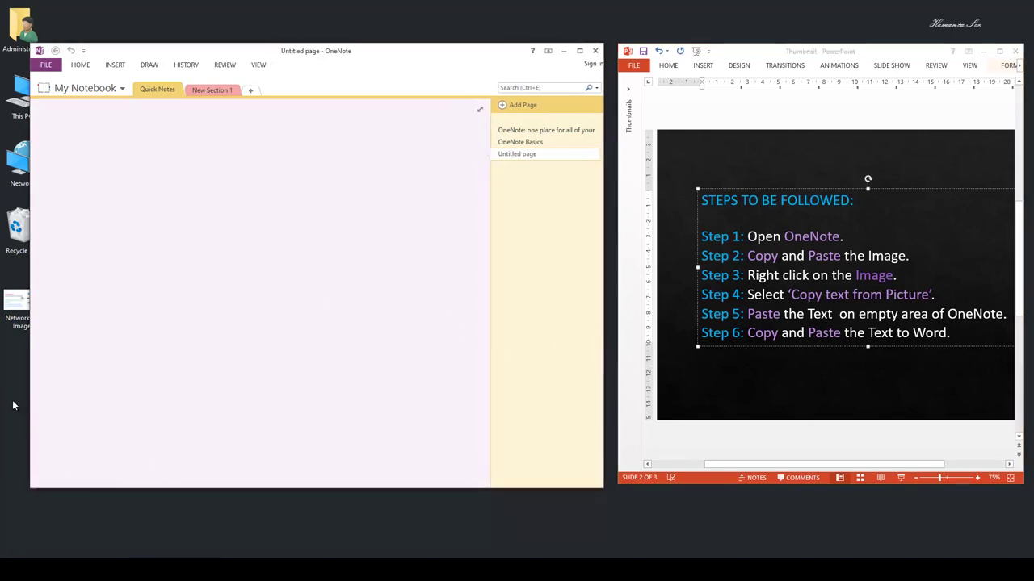
# Copy the Networking Image file from the desktop and paste it onto the blank Untitled page
pyautogui.click(567, 53)
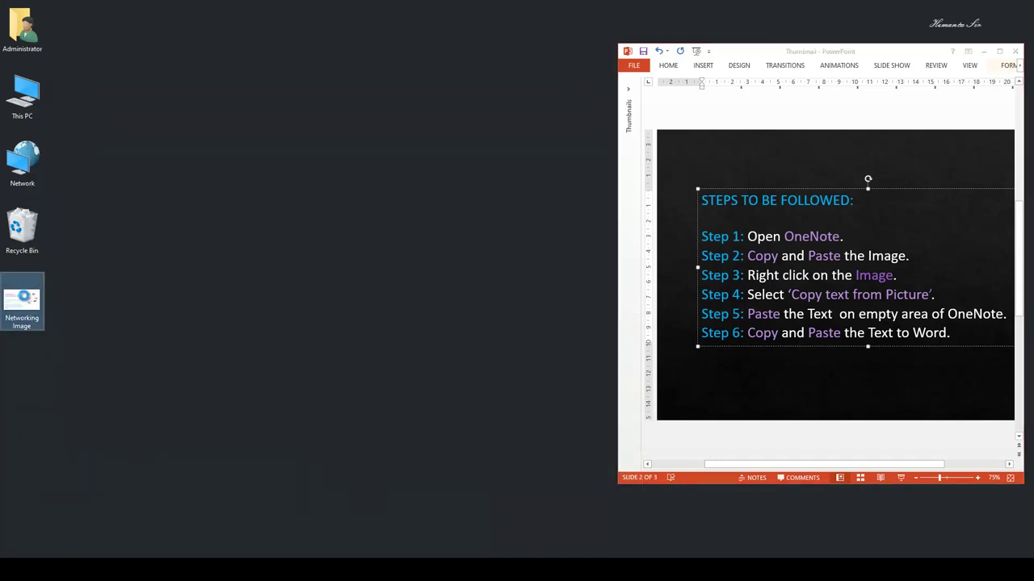
pyautogui.rightClick(24, 295)
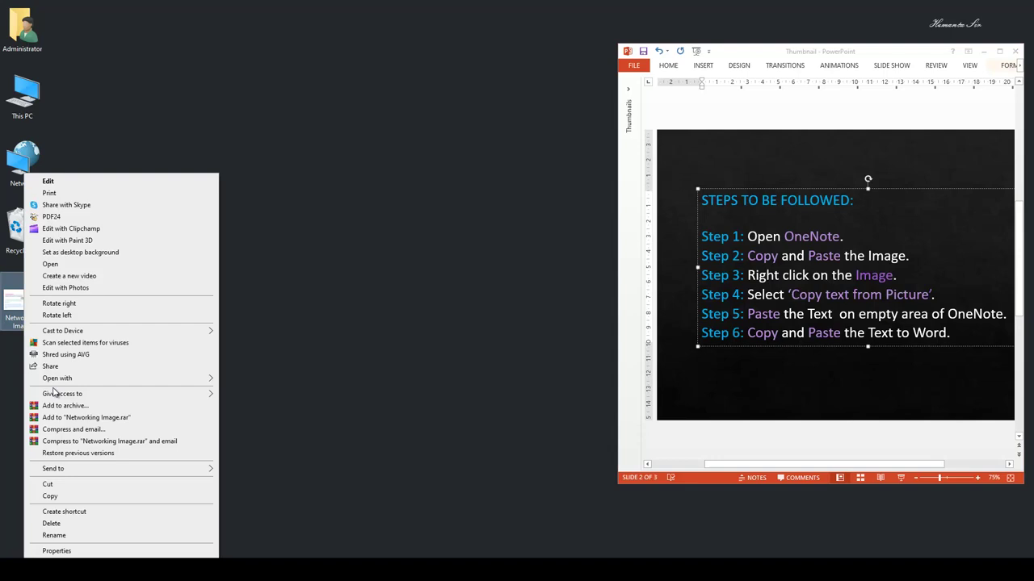
pyautogui.click(65, 498)
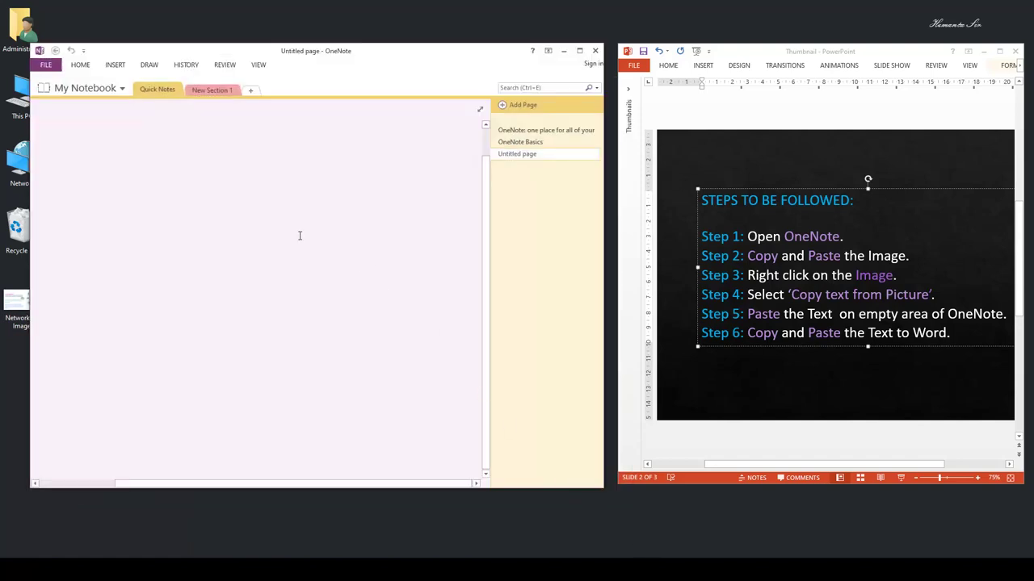
pyautogui.rightClick(229, 169)
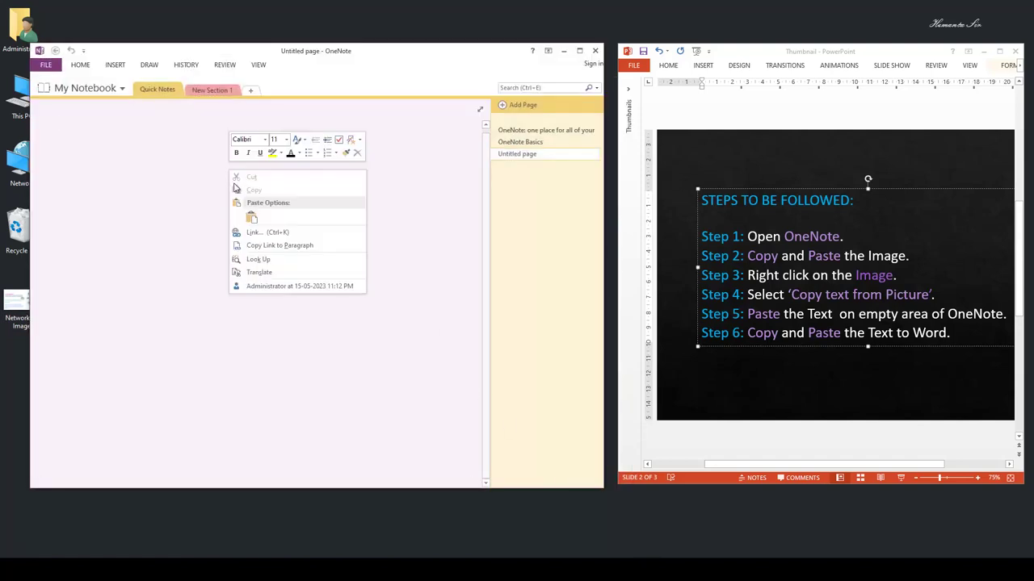
pyautogui.click(253, 219)
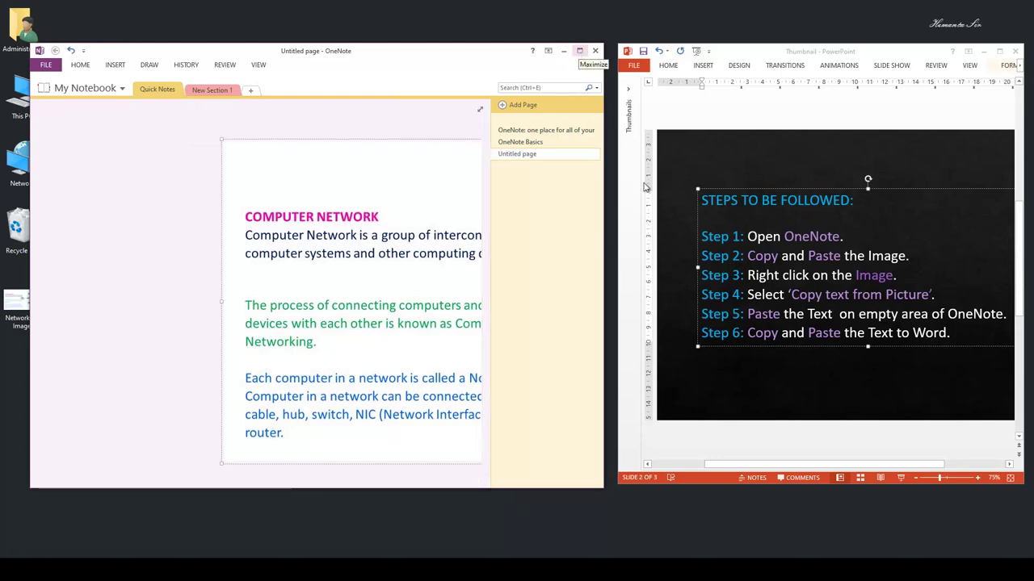
# Highlight Steps 1–3 on the PowerPoint slide, then bring up the pasted picture's context menu
pyautogui.click(705, 218)
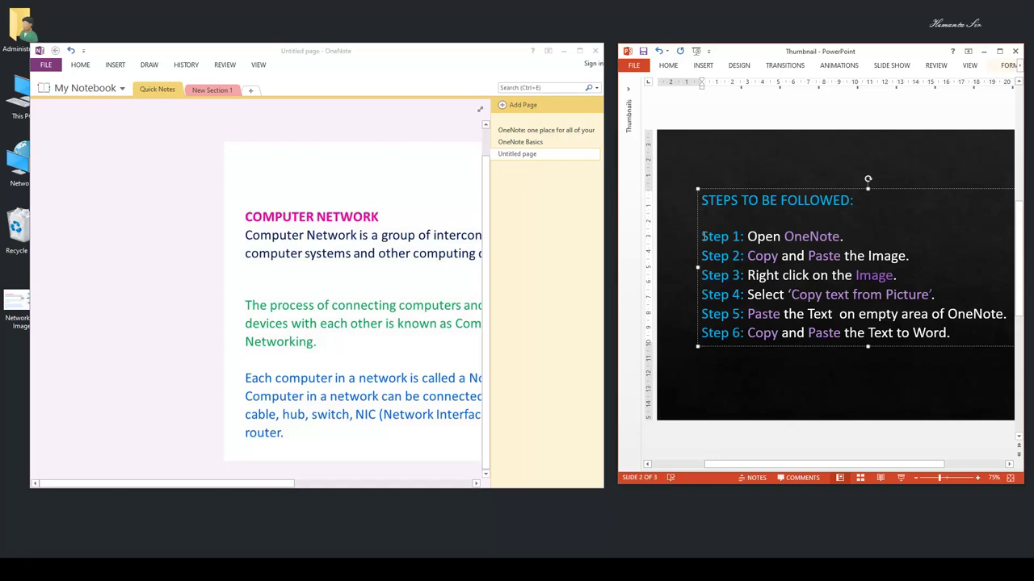
pyautogui.moveTo(701, 235); pyautogui.dragTo(844, 236)
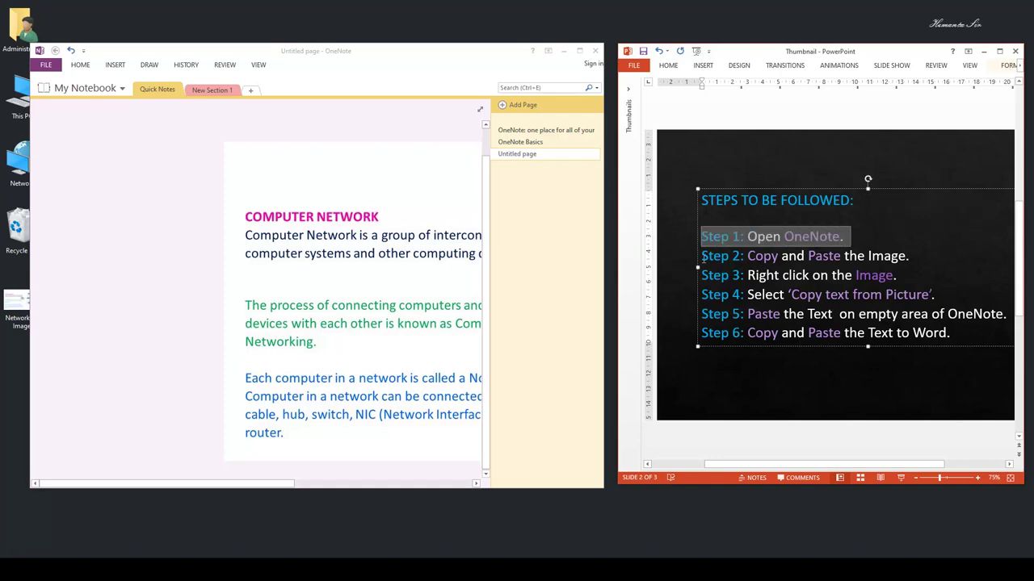
pyautogui.moveTo(702, 256); pyautogui.dragTo(910, 257)
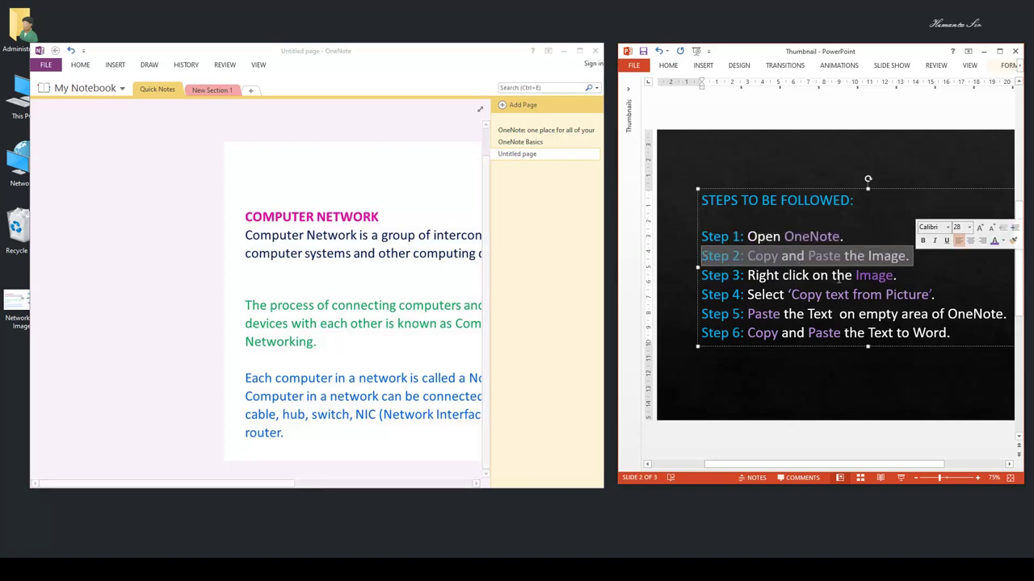
pyautogui.click(703, 275)
pyautogui.moveTo(703, 275); pyautogui.dragTo(915, 276)
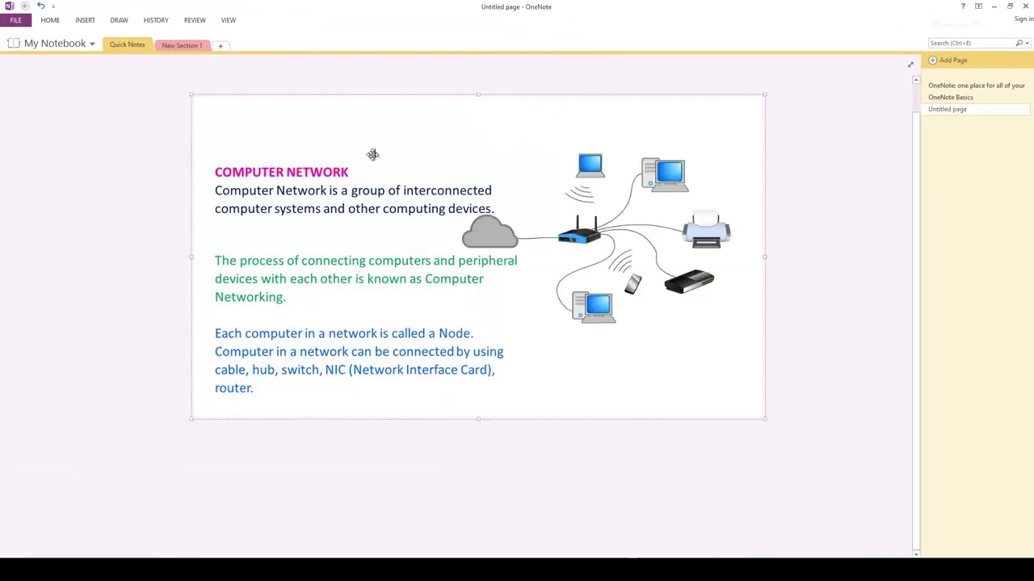
pyautogui.rightClick(374, 151)
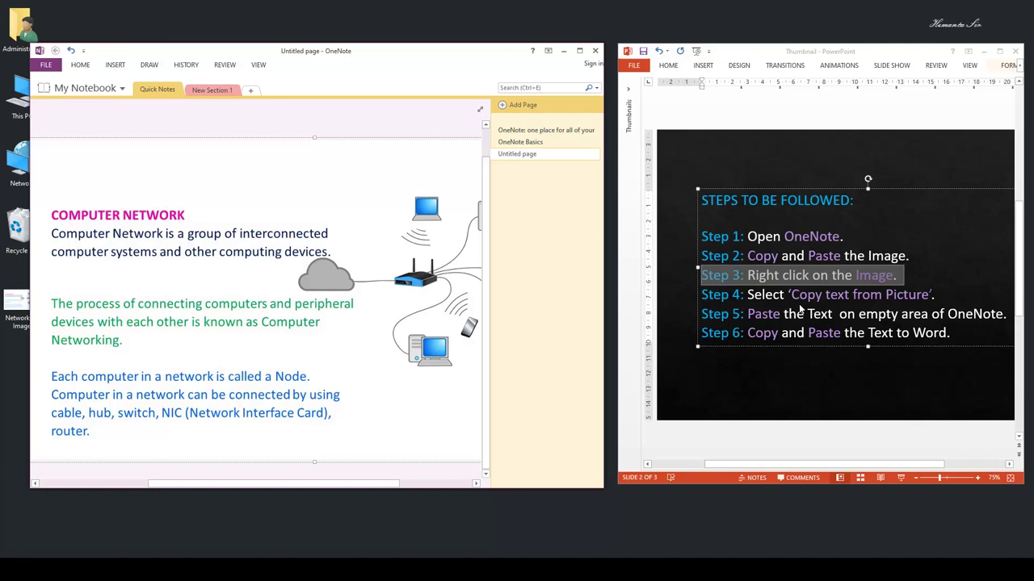
# Highlight Step 4, maximize OneNote and use Copy Text from Picture on the network image
pyautogui.click(751, 296)
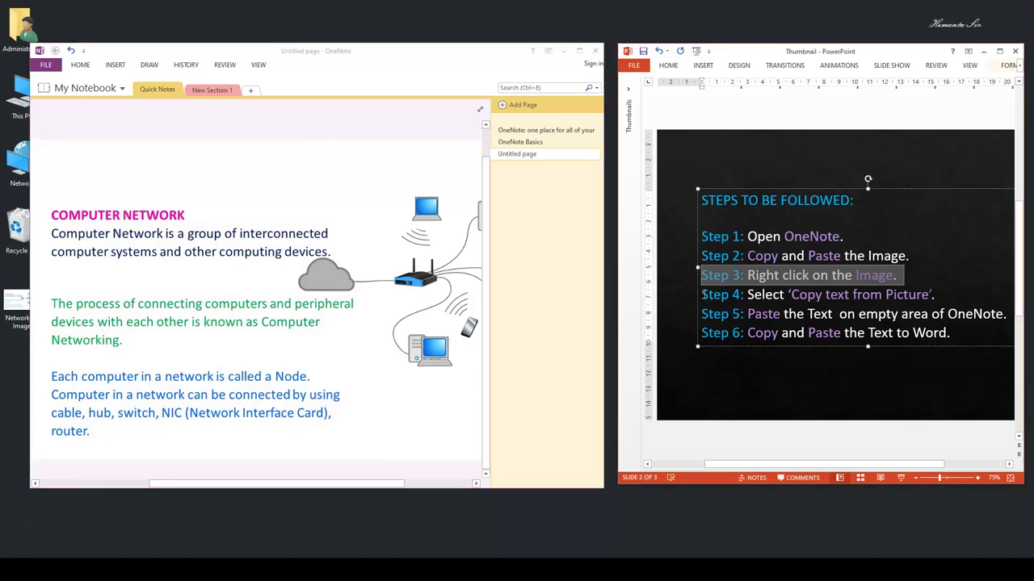
pyautogui.moveTo(704, 294); pyautogui.dragTo(934, 296)
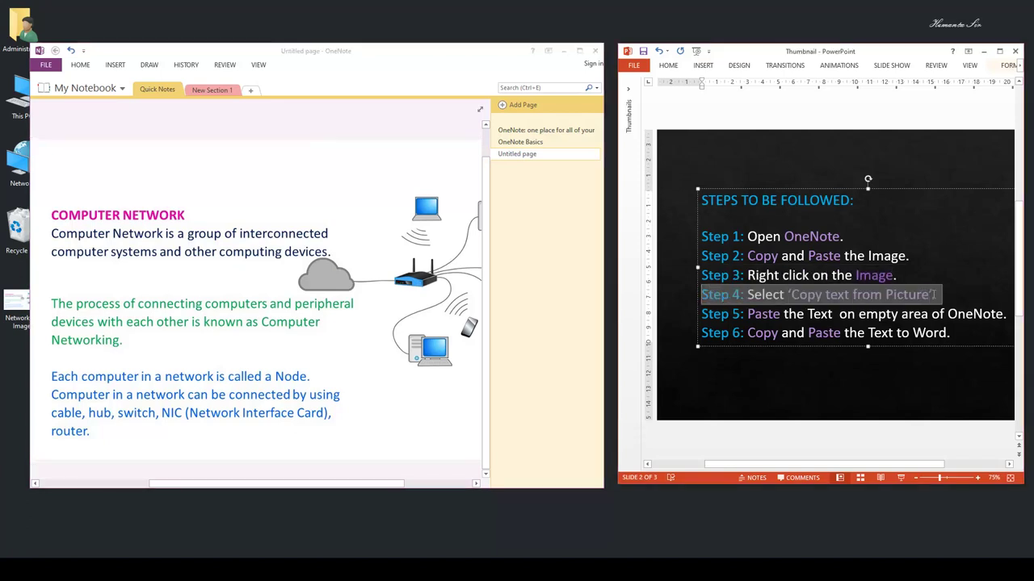
pyautogui.rightClick(285, 196)
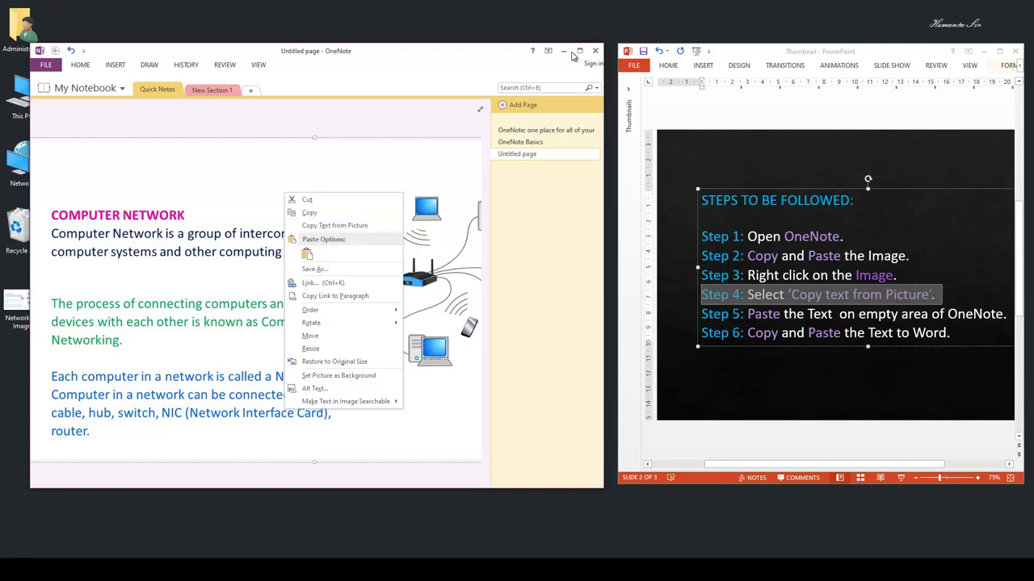
pyautogui.click(579, 51)
pyautogui.rightClick(409, 170)
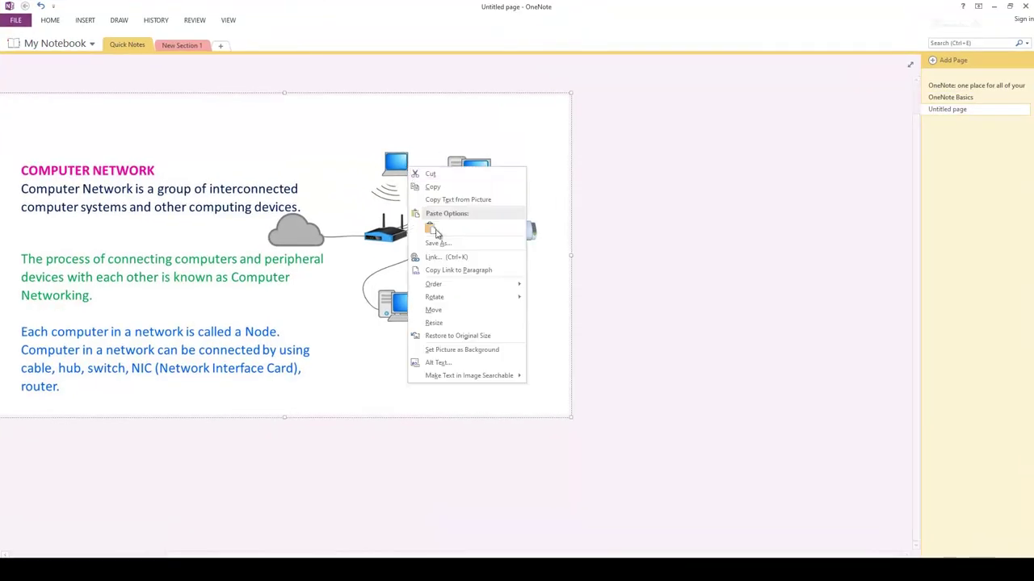
pyautogui.click(458, 203)
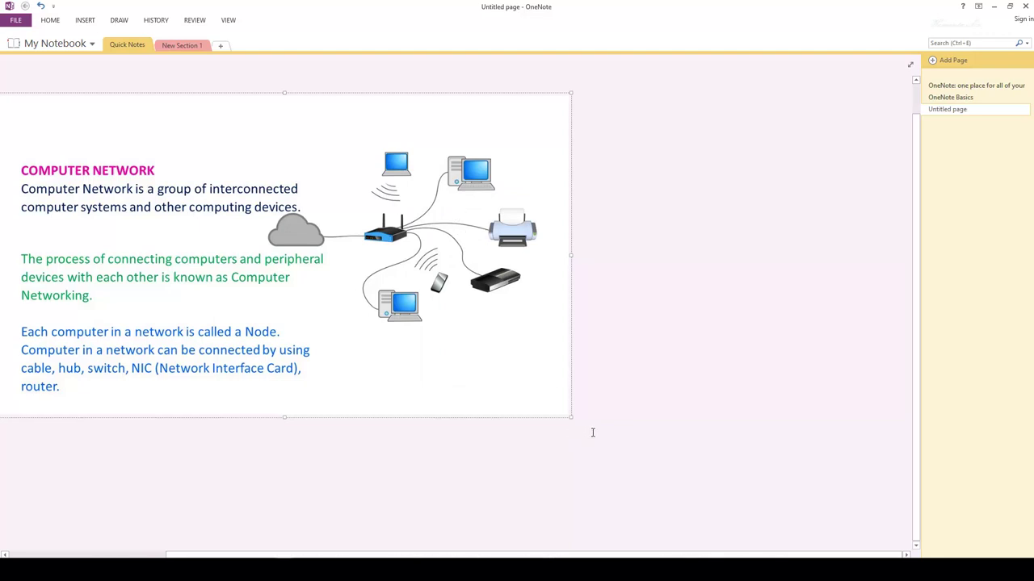
# Highlight Step 5, shrink the picture to about half size and paste the extracted text as plain text beside it
pyautogui.hotkey('alt', 'Tab')
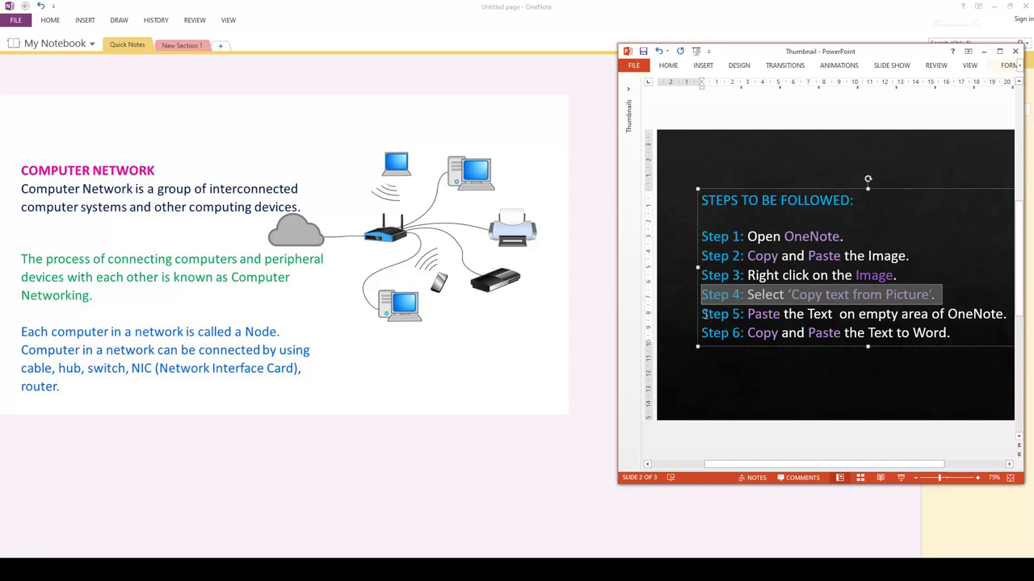
pyautogui.moveTo(703, 314); pyautogui.dragTo(1005, 315)
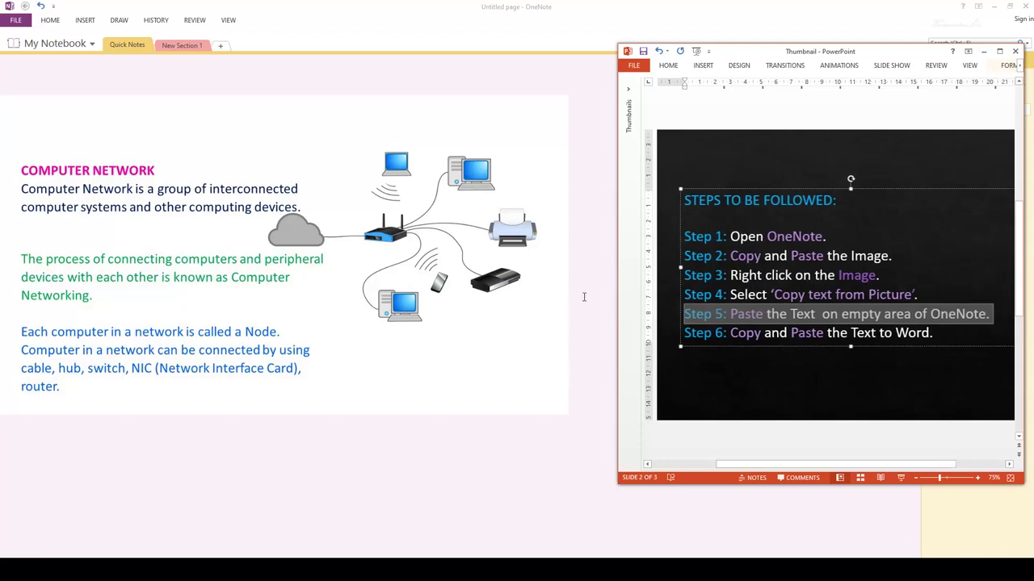
pyautogui.click(609, 292)
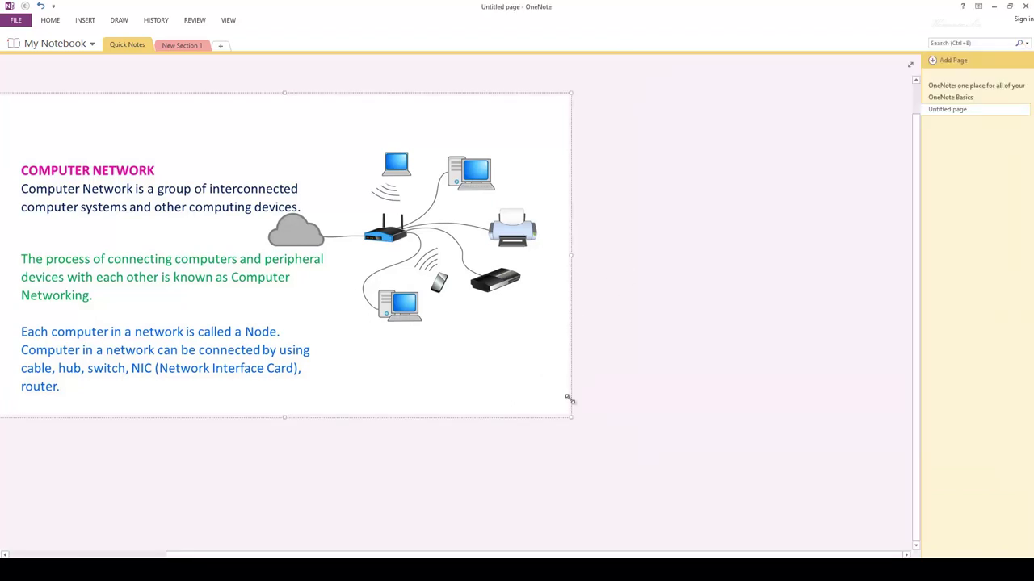
pyautogui.moveTo(570, 416); pyautogui.dragTo(477, 365)
pyautogui.moveTo(394, 332); pyautogui.dragTo(377, 307)
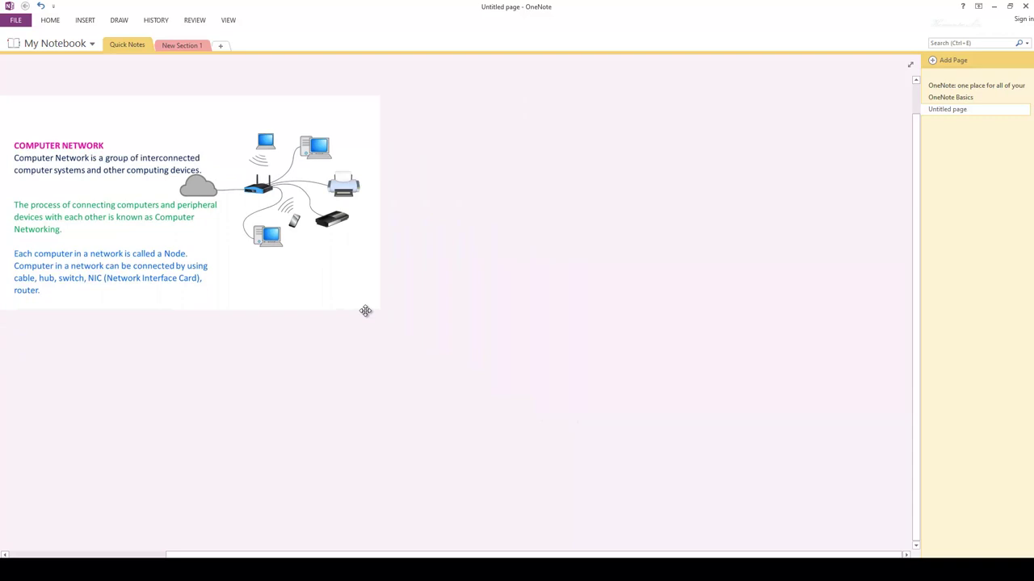
pyautogui.rightClick(522, 238)
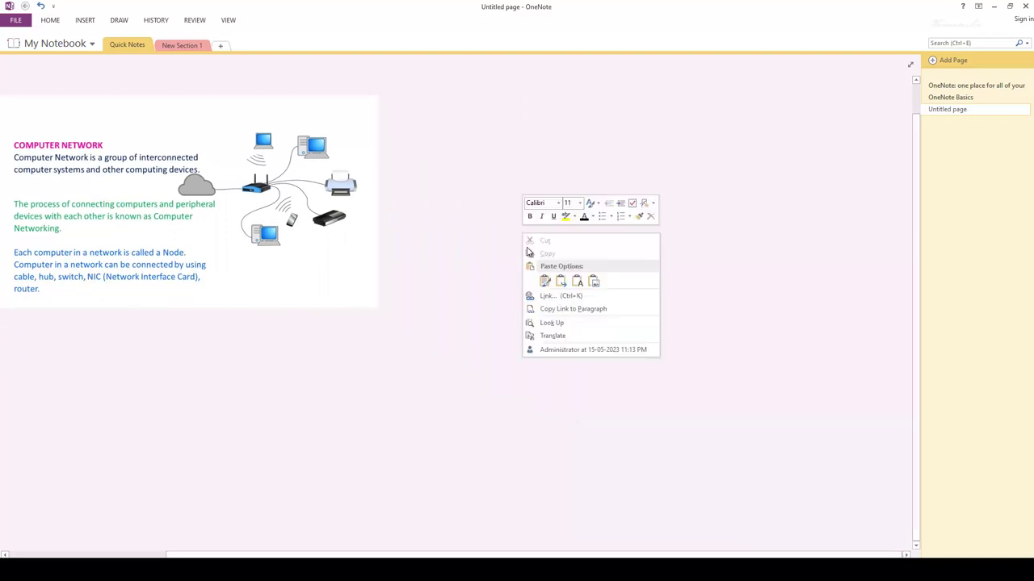
pyautogui.click(578, 281)
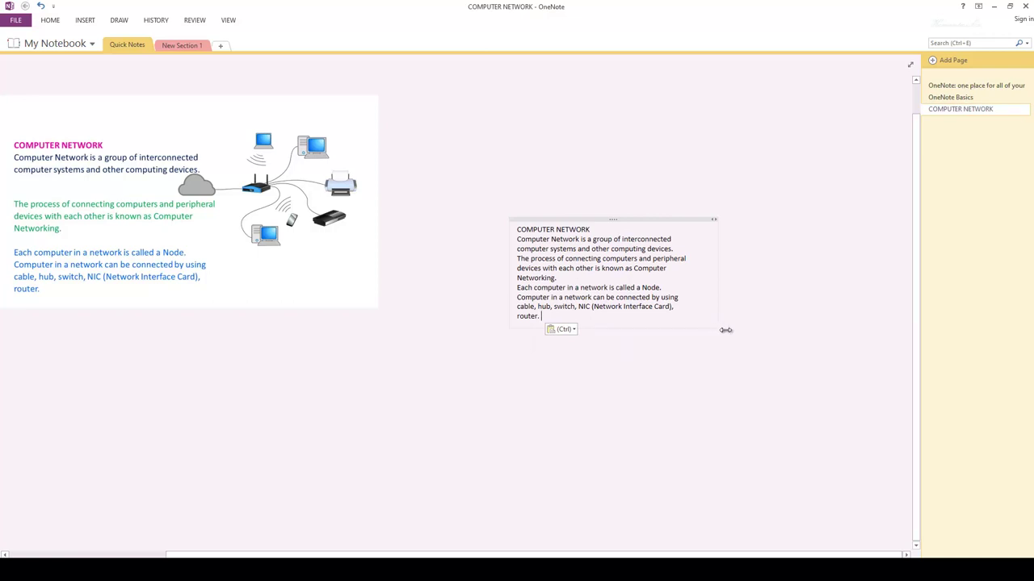
# Widen the text note and set all of its text to font size 20
pyautogui.moveTo(714, 327); pyautogui.dragTo(799, 339)
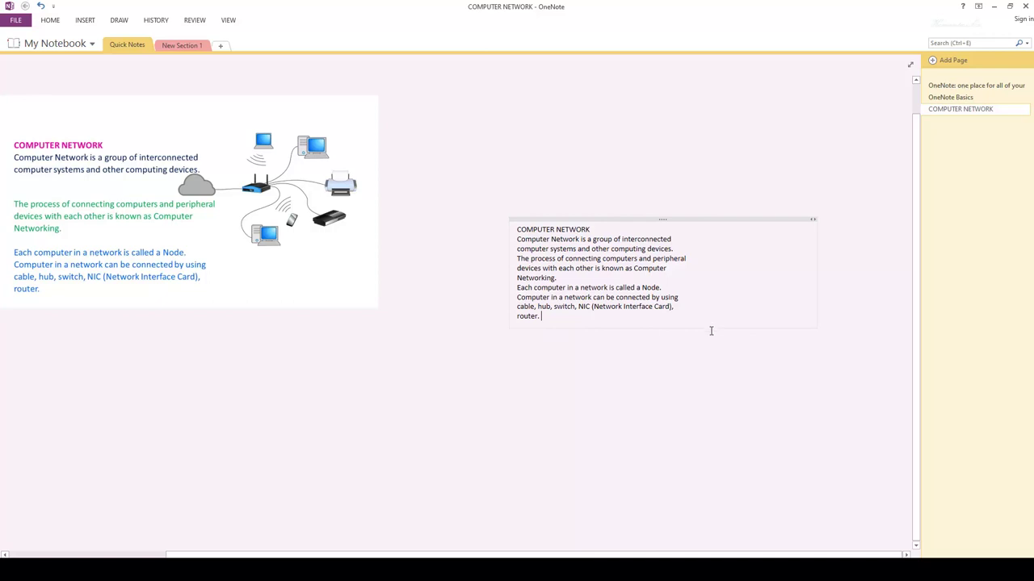
pyautogui.doubleClick(529, 316)
pyautogui.click(546, 317)
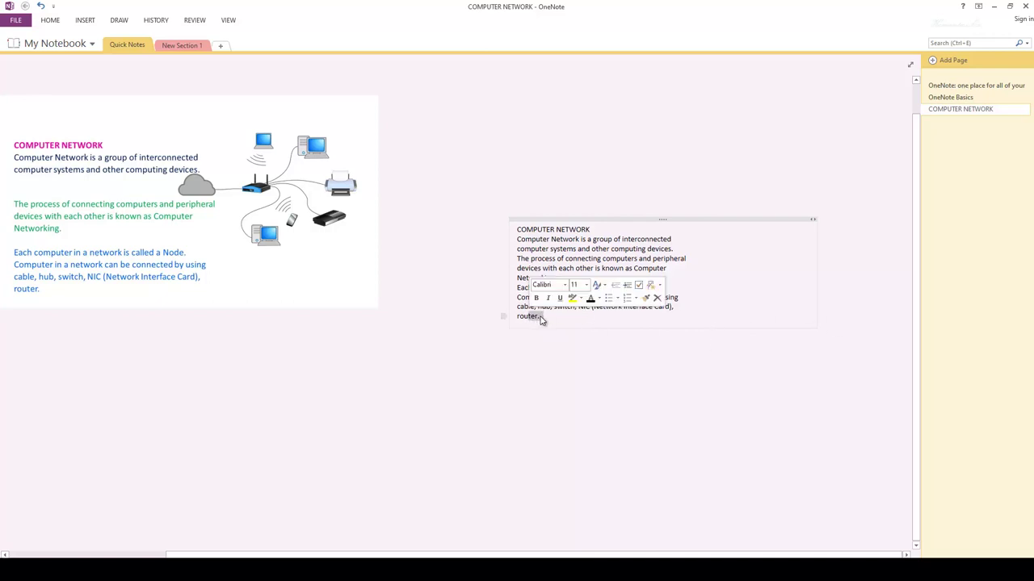
pyautogui.moveTo(540, 316); pyautogui.dragTo(514, 227)
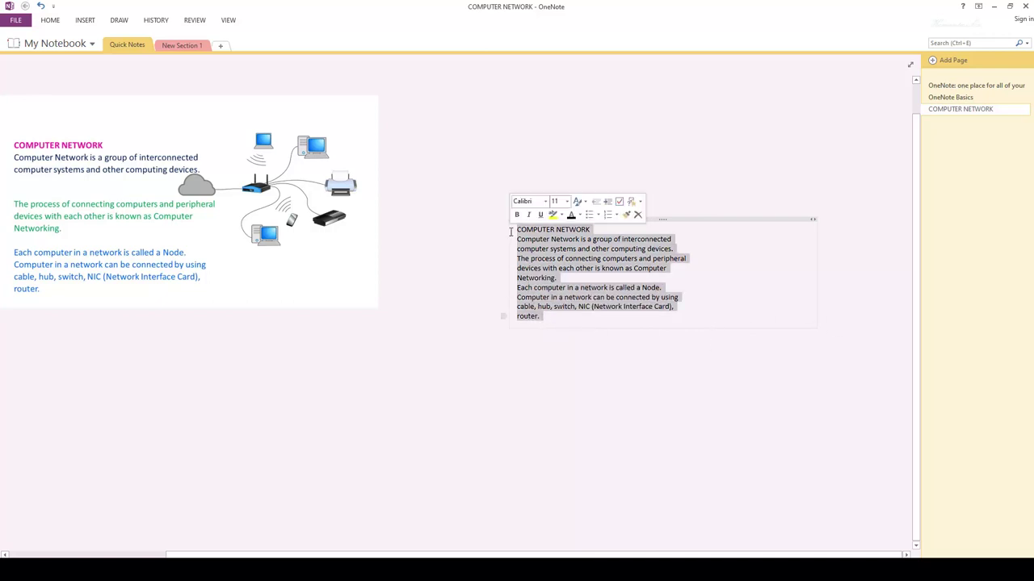
pyautogui.click(567, 202)
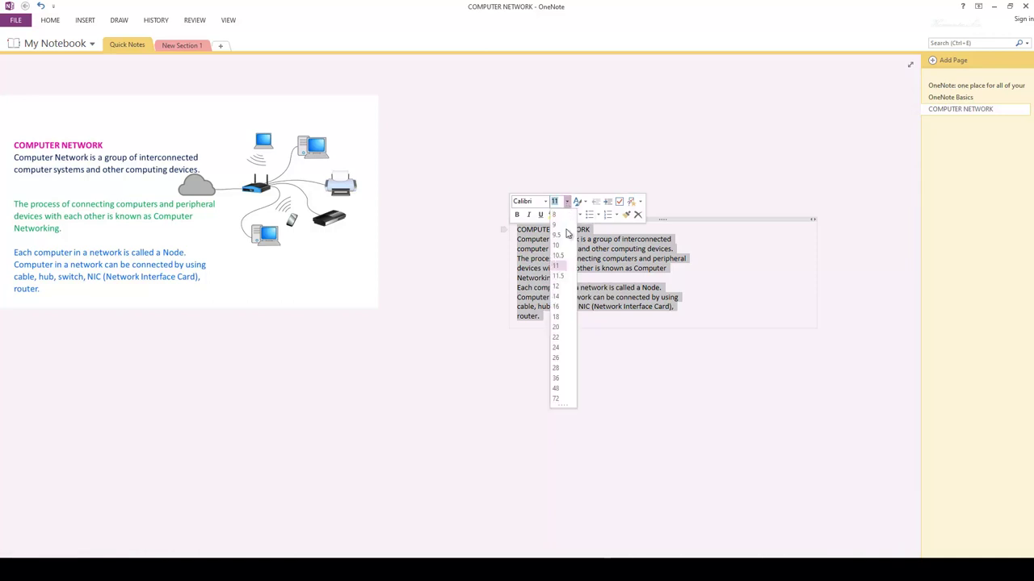
pyautogui.click(559, 328)
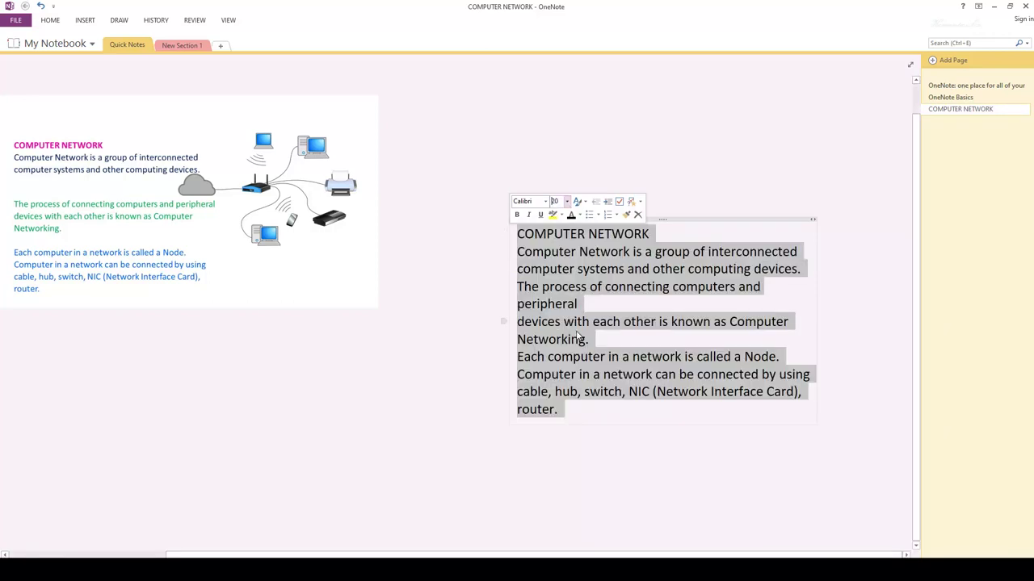
# Widen the note further so lines reflow, and move it up-left near the picture
pyautogui.click(835, 315)
pyautogui.click(555, 304)
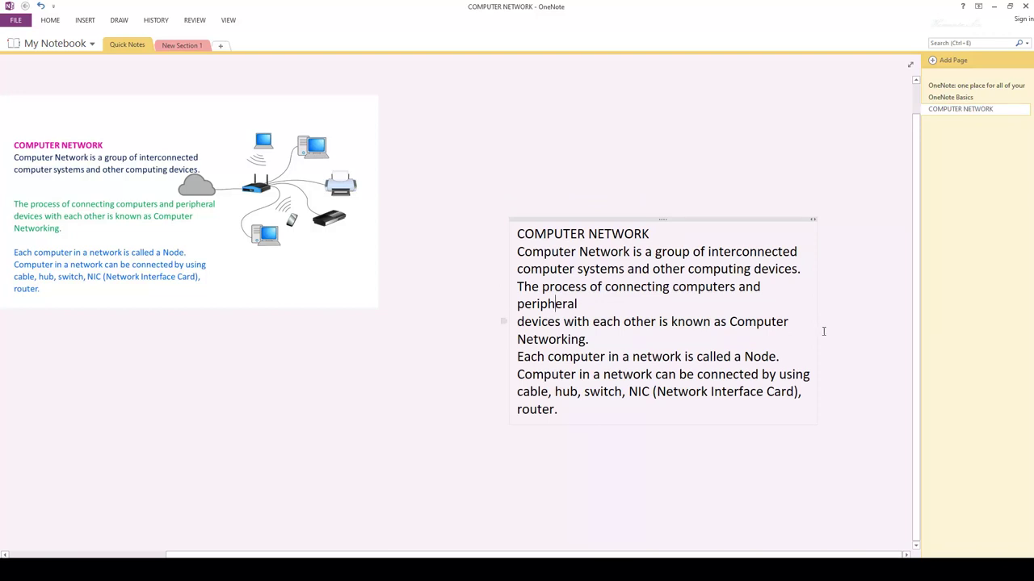
pyautogui.moveTo(816, 321); pyautogui.dragTo(893, 321)
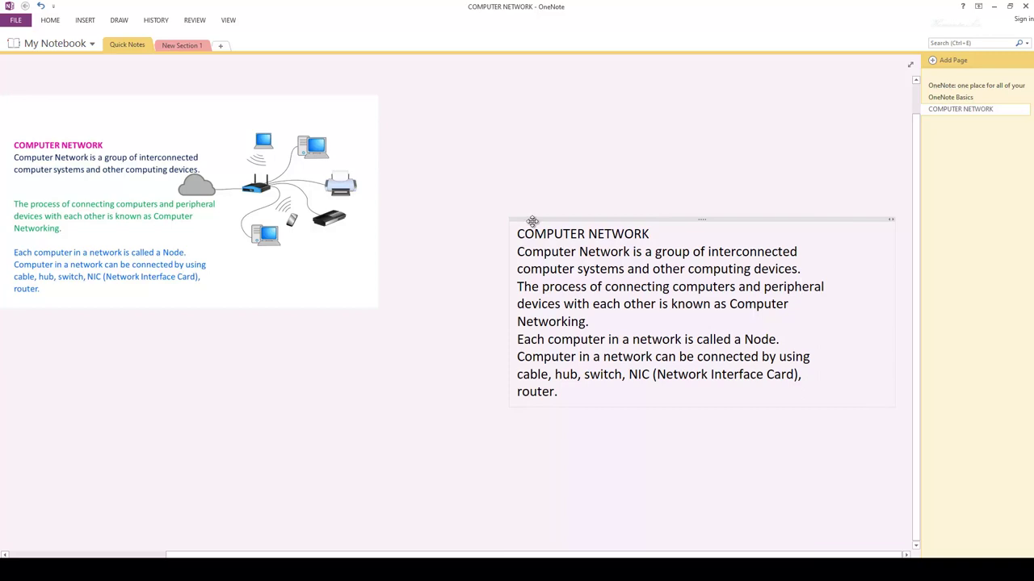
pyautogui.moveTo(505, 214); pyautogui.dragTo(402, 189)
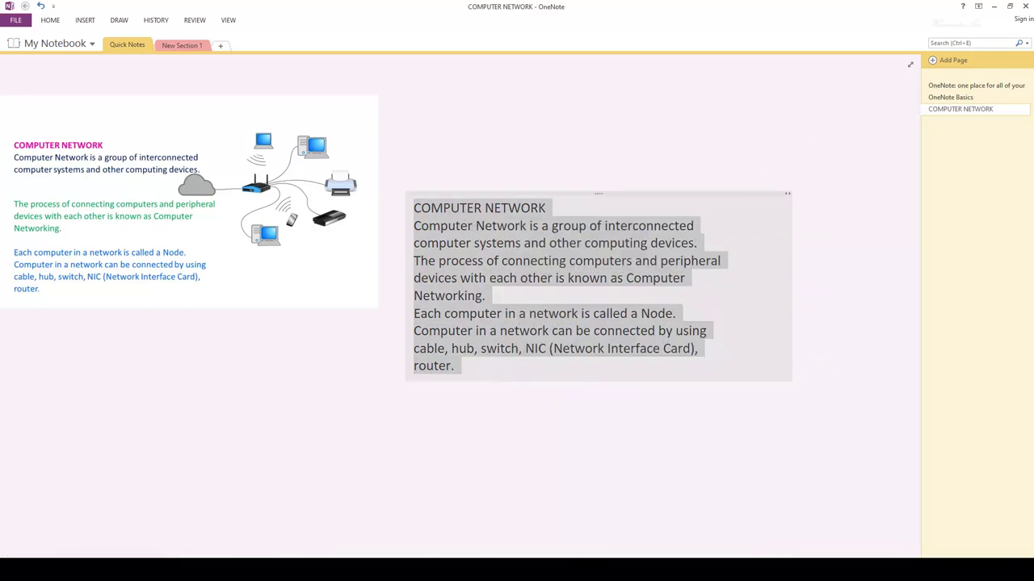
# Check Step 6 on the slide, then select and copy all of the OneNote note text
pyautogui.hotkey('alt', 'Tab')
pyautogui.click(726, 335)
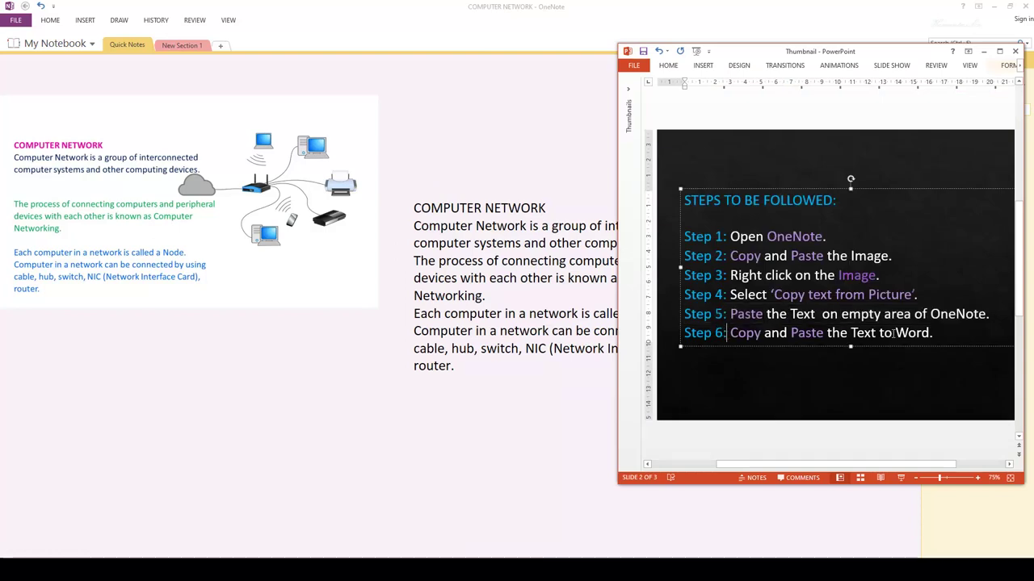
pyautogui.keyDown('shift'); pyautogui.click(691, 337); pyautogui.keyUp('shift')
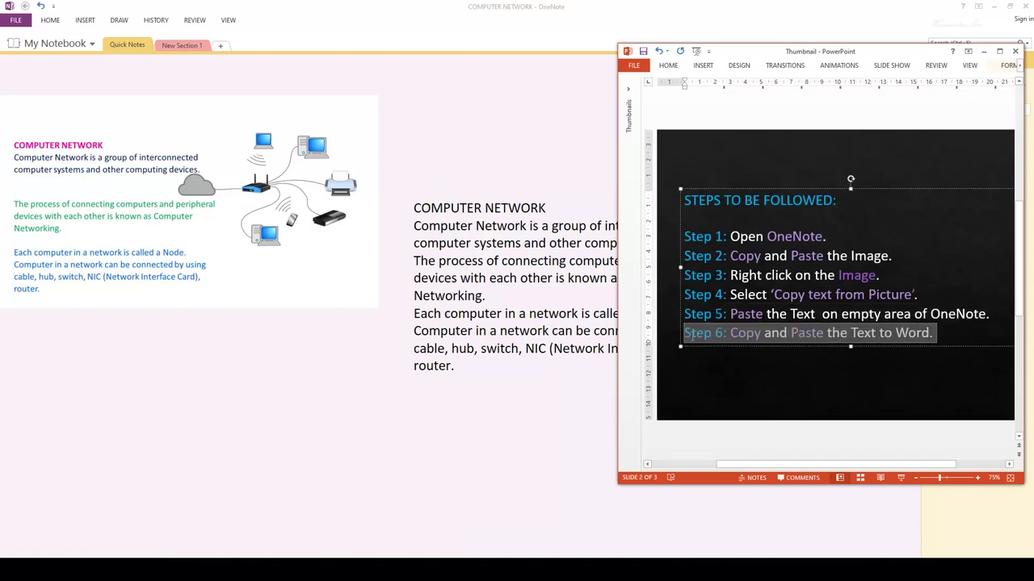
pyautogui.hotkey('alt', 'Tab')
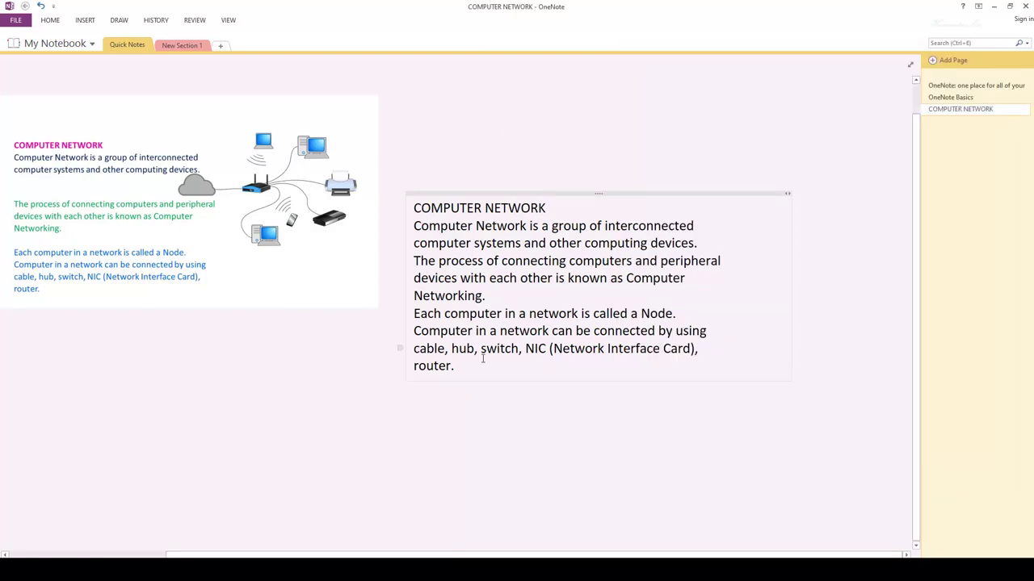
pyautogui.moveTo(415, 365); pyautogui.dragTo(416, 212)
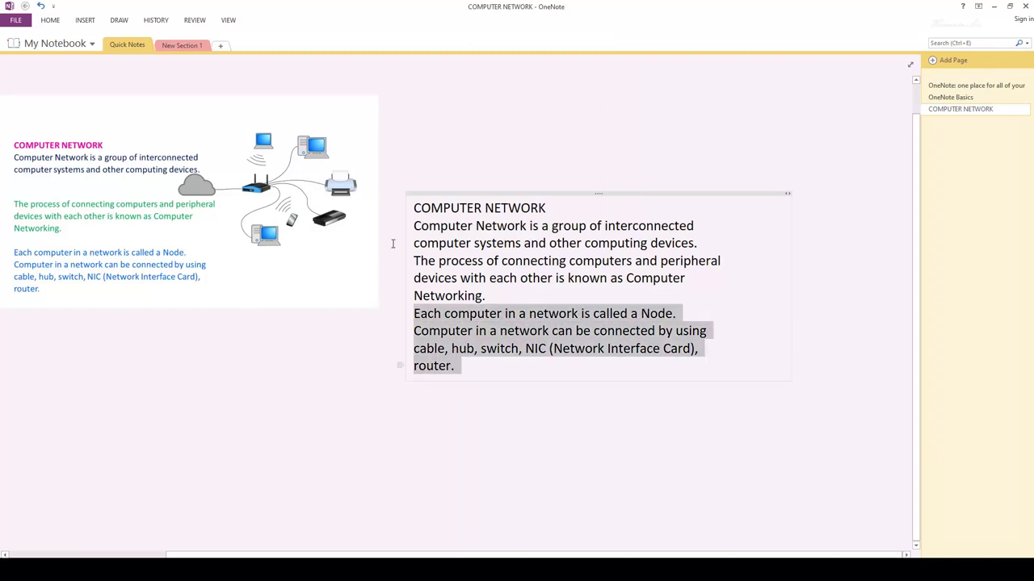
pyautogui.rightClick(430, 211)
pyautogui.click(454, 228)
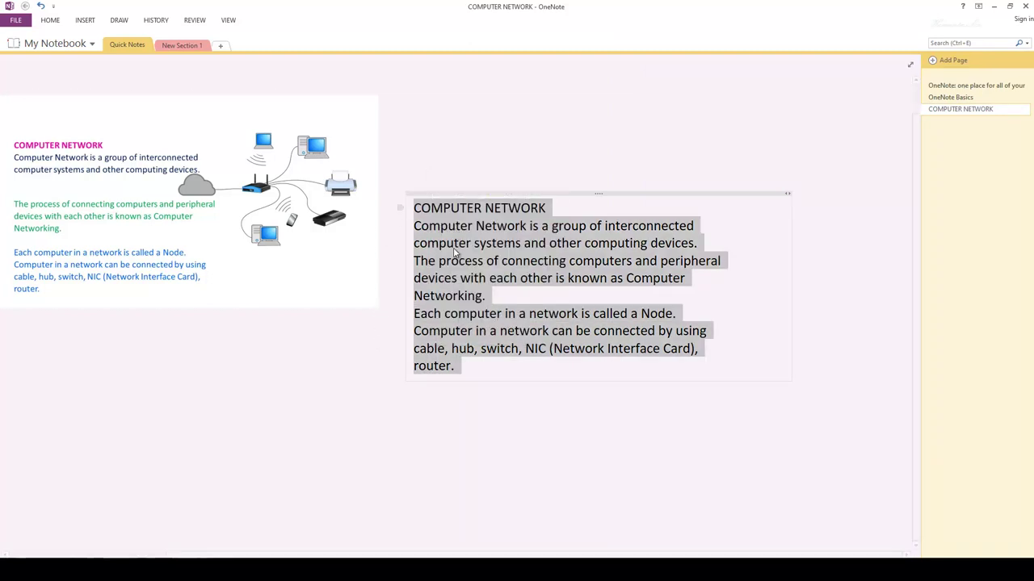
pyautogui.click(467, 165)
# Run winword from the Run dialog to start Word 2013 with a blank Document1
pyautogui.press('super+r')
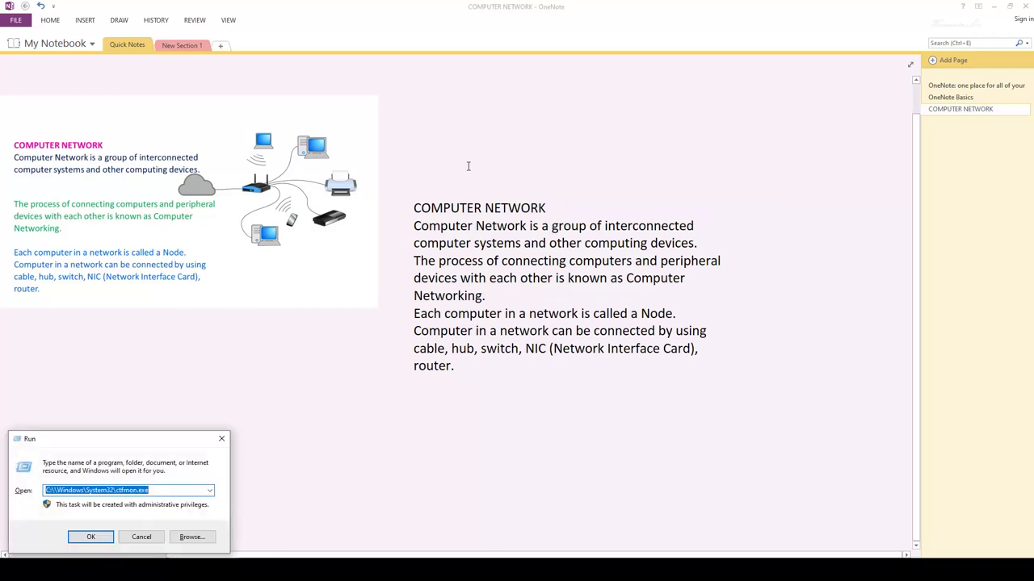
pyautogui.write('win')
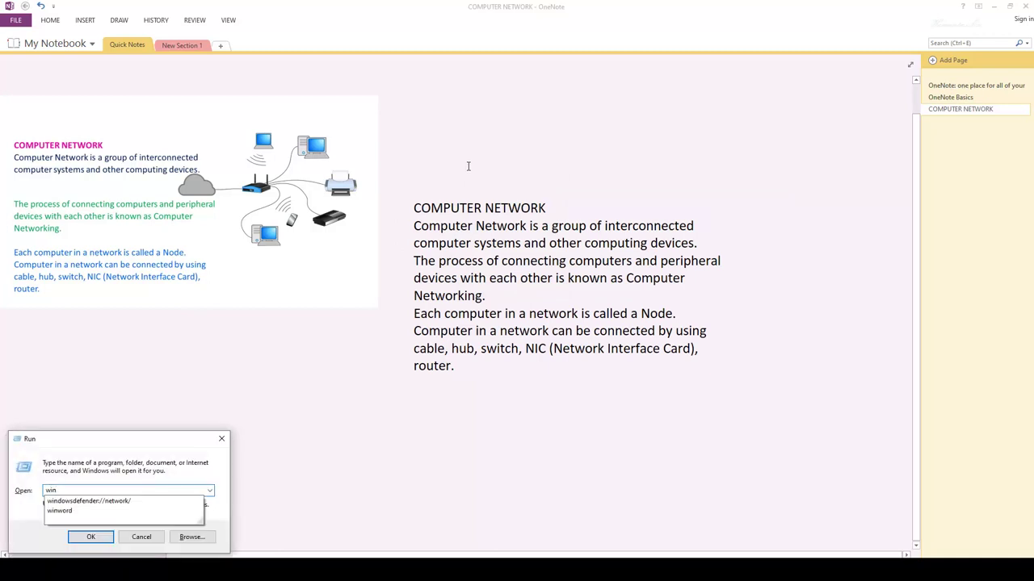
pyautogui.press('Down')
pyautogui.press('Down')
pyautogui.press('Return')
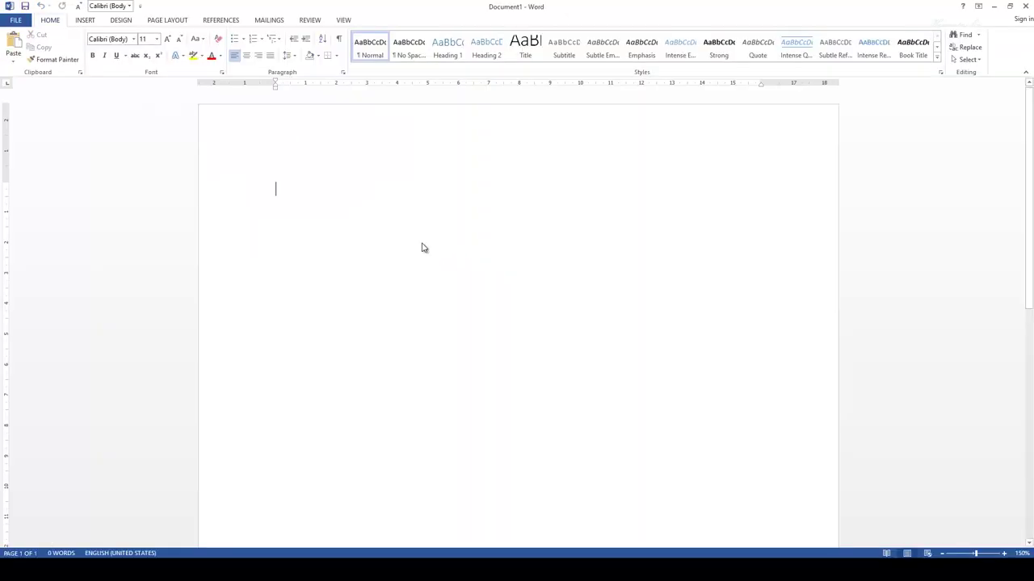
# Paste the copied Computer Network text into Document1 as plain text
pyautogui.rightClick(422, 244)
pyautogui.click(480, 293)
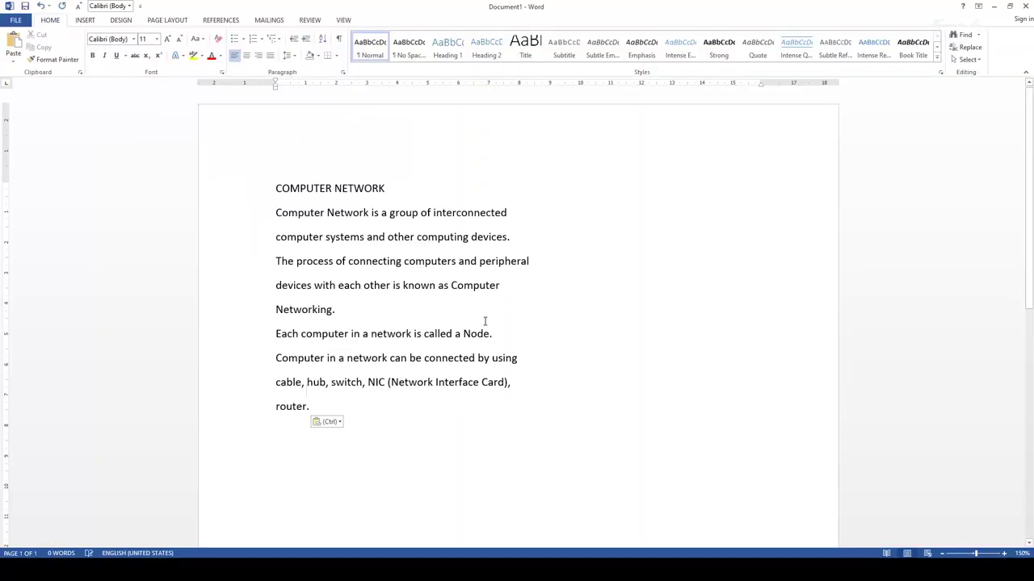
pyautogui.click(327, 422)
pyautogui.click(357, 447)
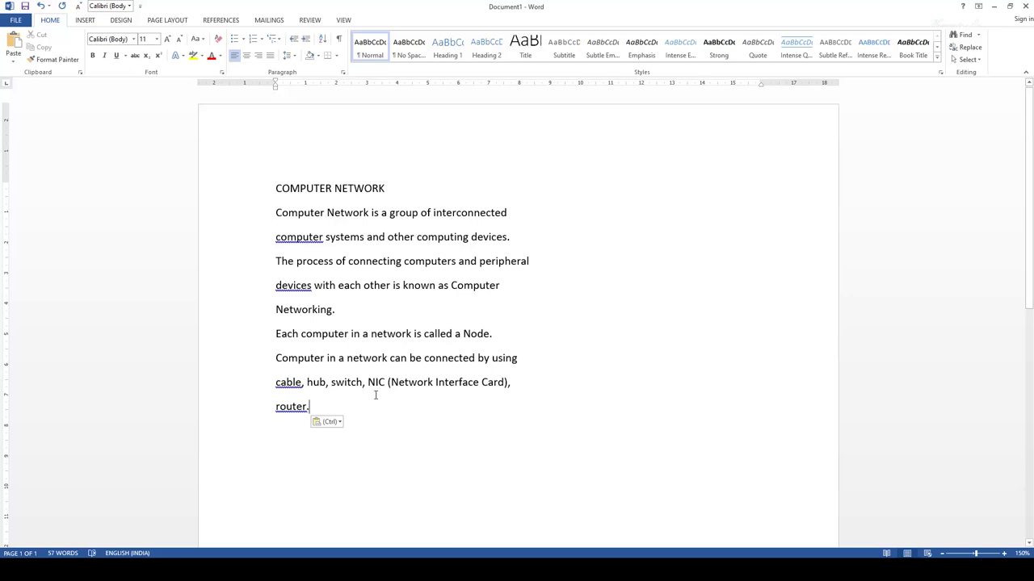
# Select and deselect the pasted text, leaving the caret after the final word 'router.'
pyautogui.moveTo(332, 409); pyautogui.dragTo(244, 190)
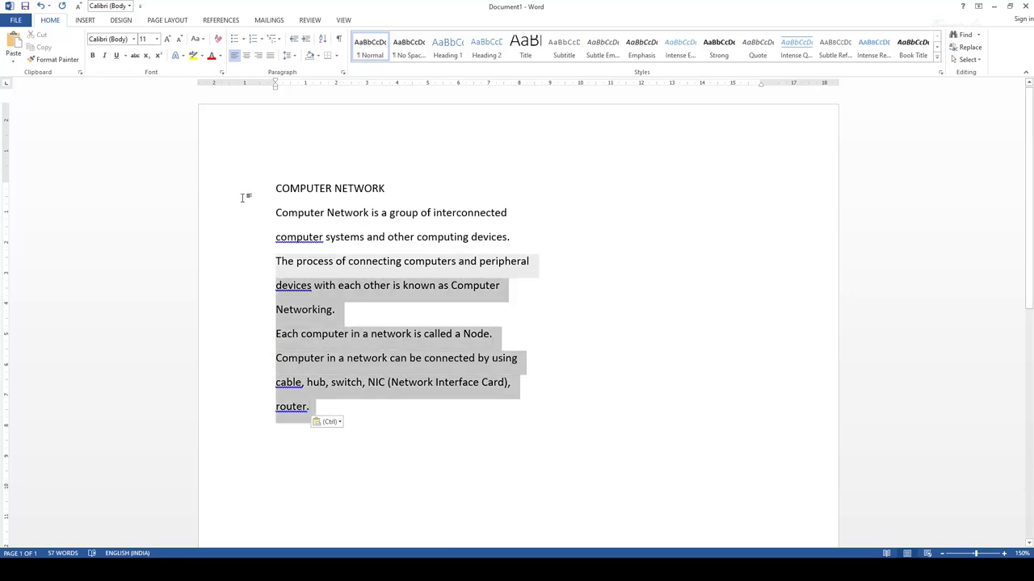
pyautogui.click(600, 317)
pyautogui.moveTo(282, 400); pyautogui.dragTo(219, 177)
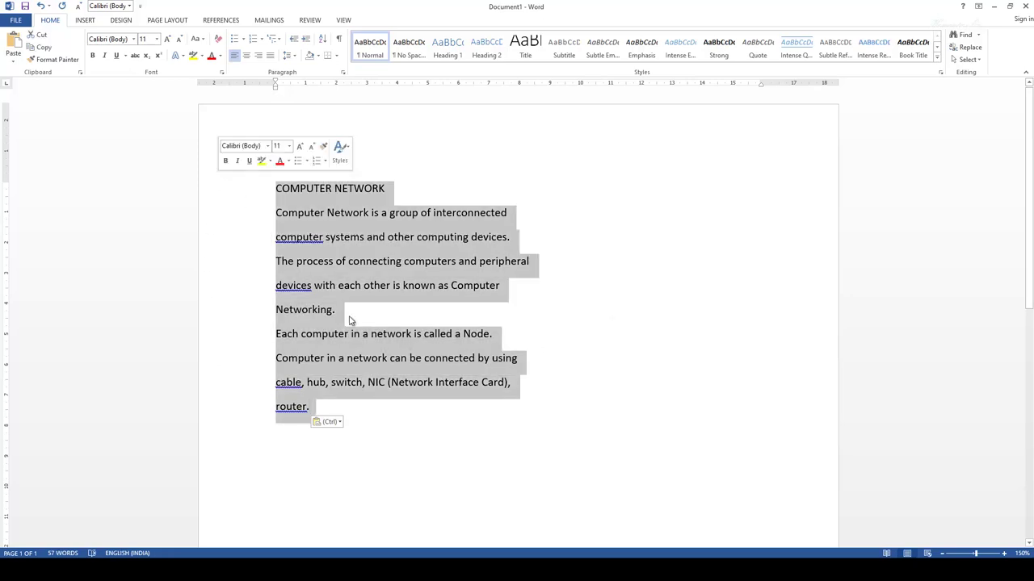
pyautogui.click(606, 363)
pyautogui.click(317, 409)
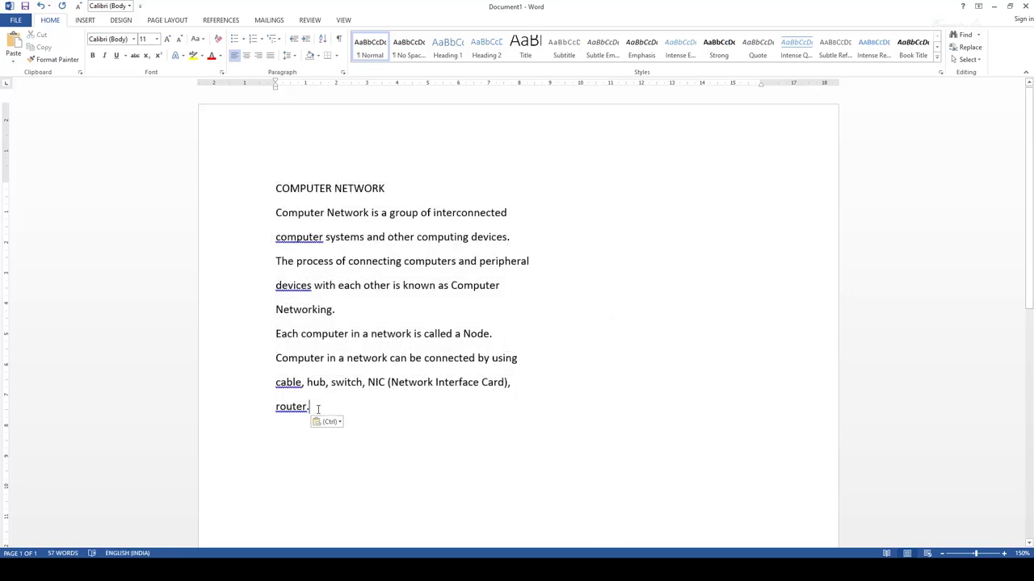